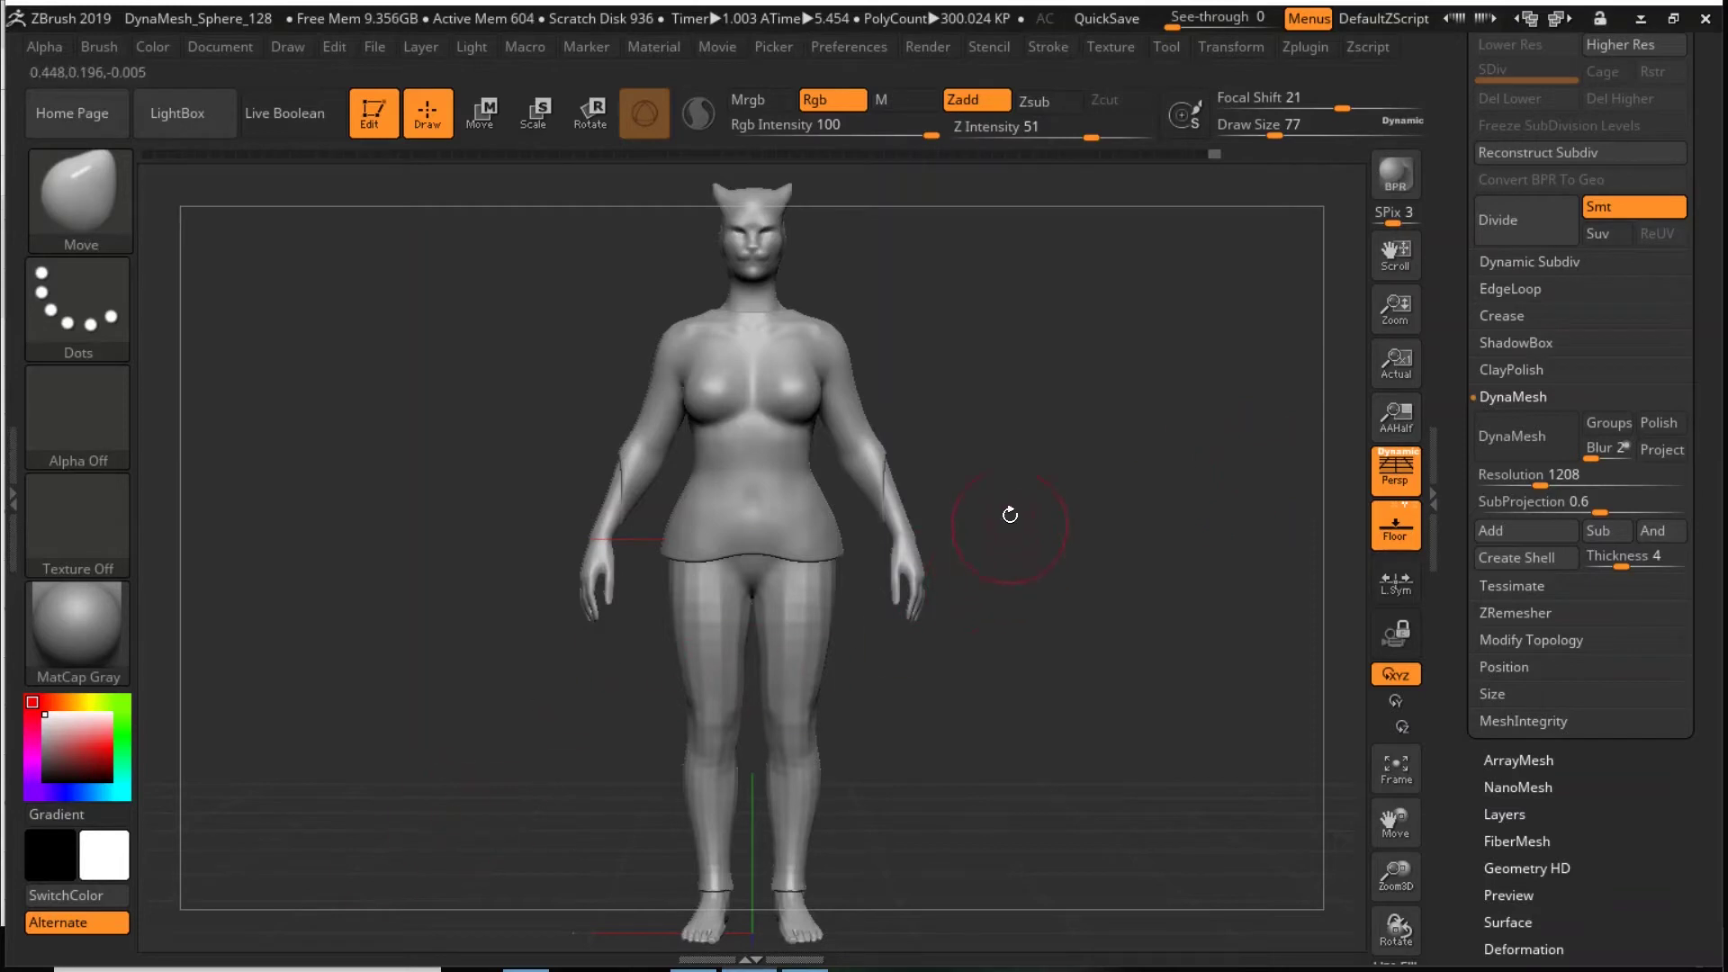
- DynaMesh the figure at resolution 1208 (about 993K polygons) and inspect its Polyframe wireframe
{"action": "left_click_drag", "start_coordinate": [1219, 483], "coordinate": [1148, 588]}
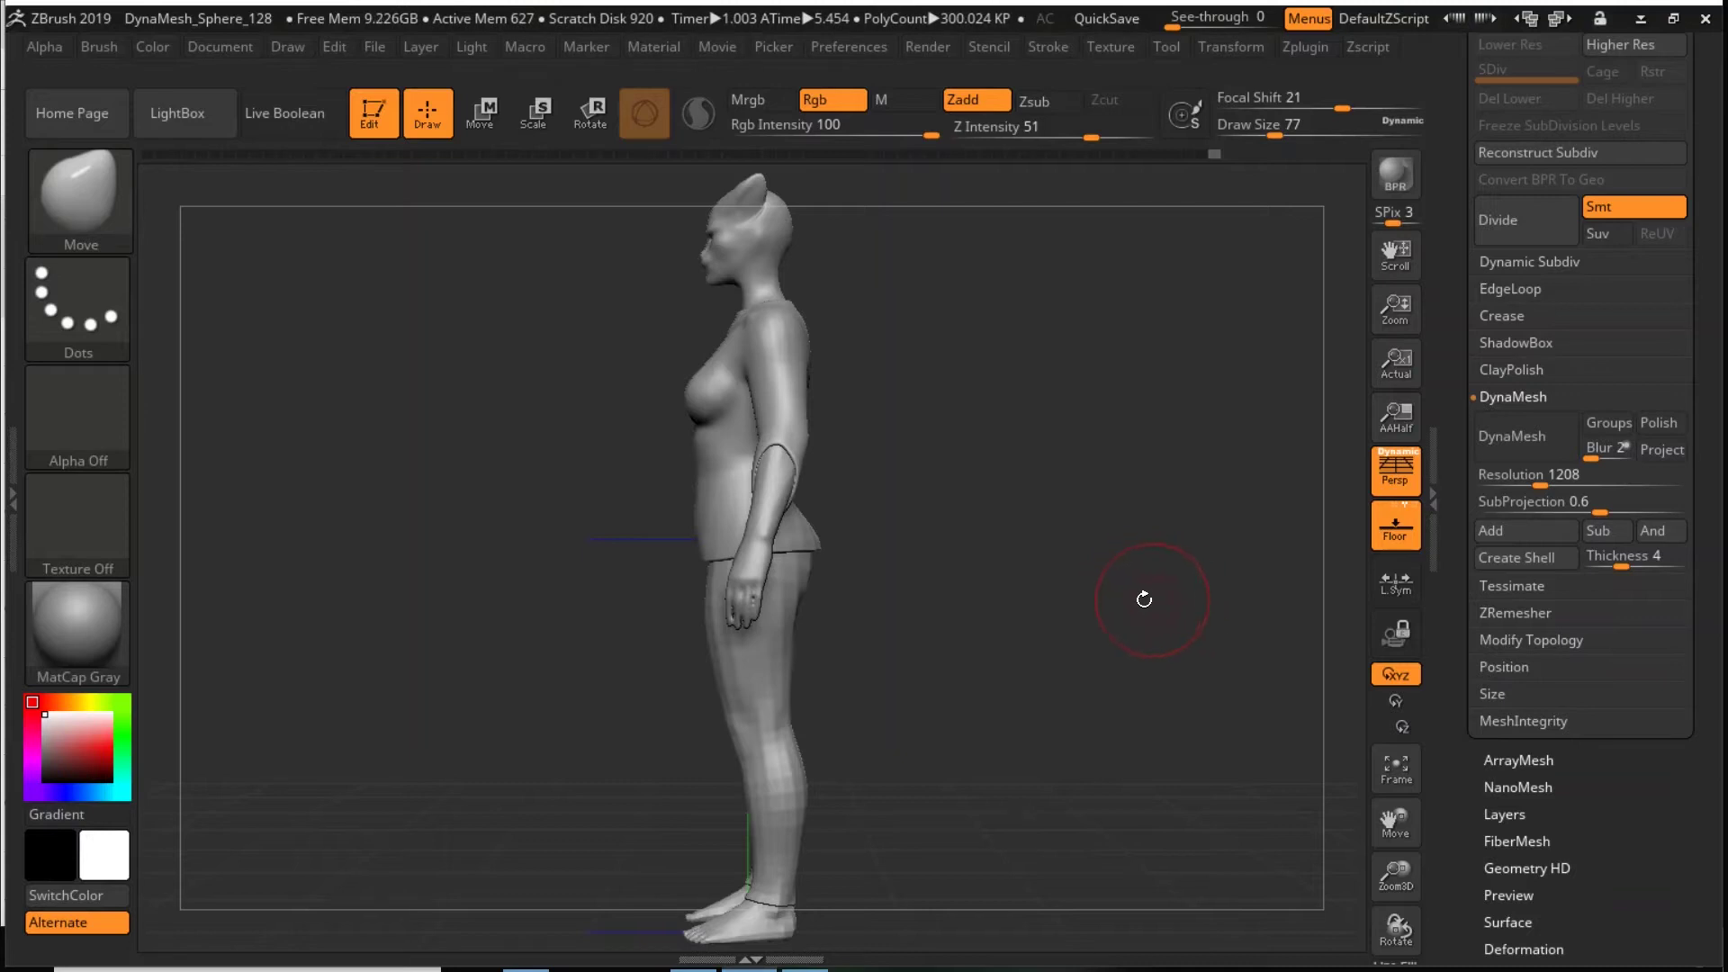
{"action": "left_click_drag", "start_coordinate": [1015, 478], "coordinate": [1444, 471]}
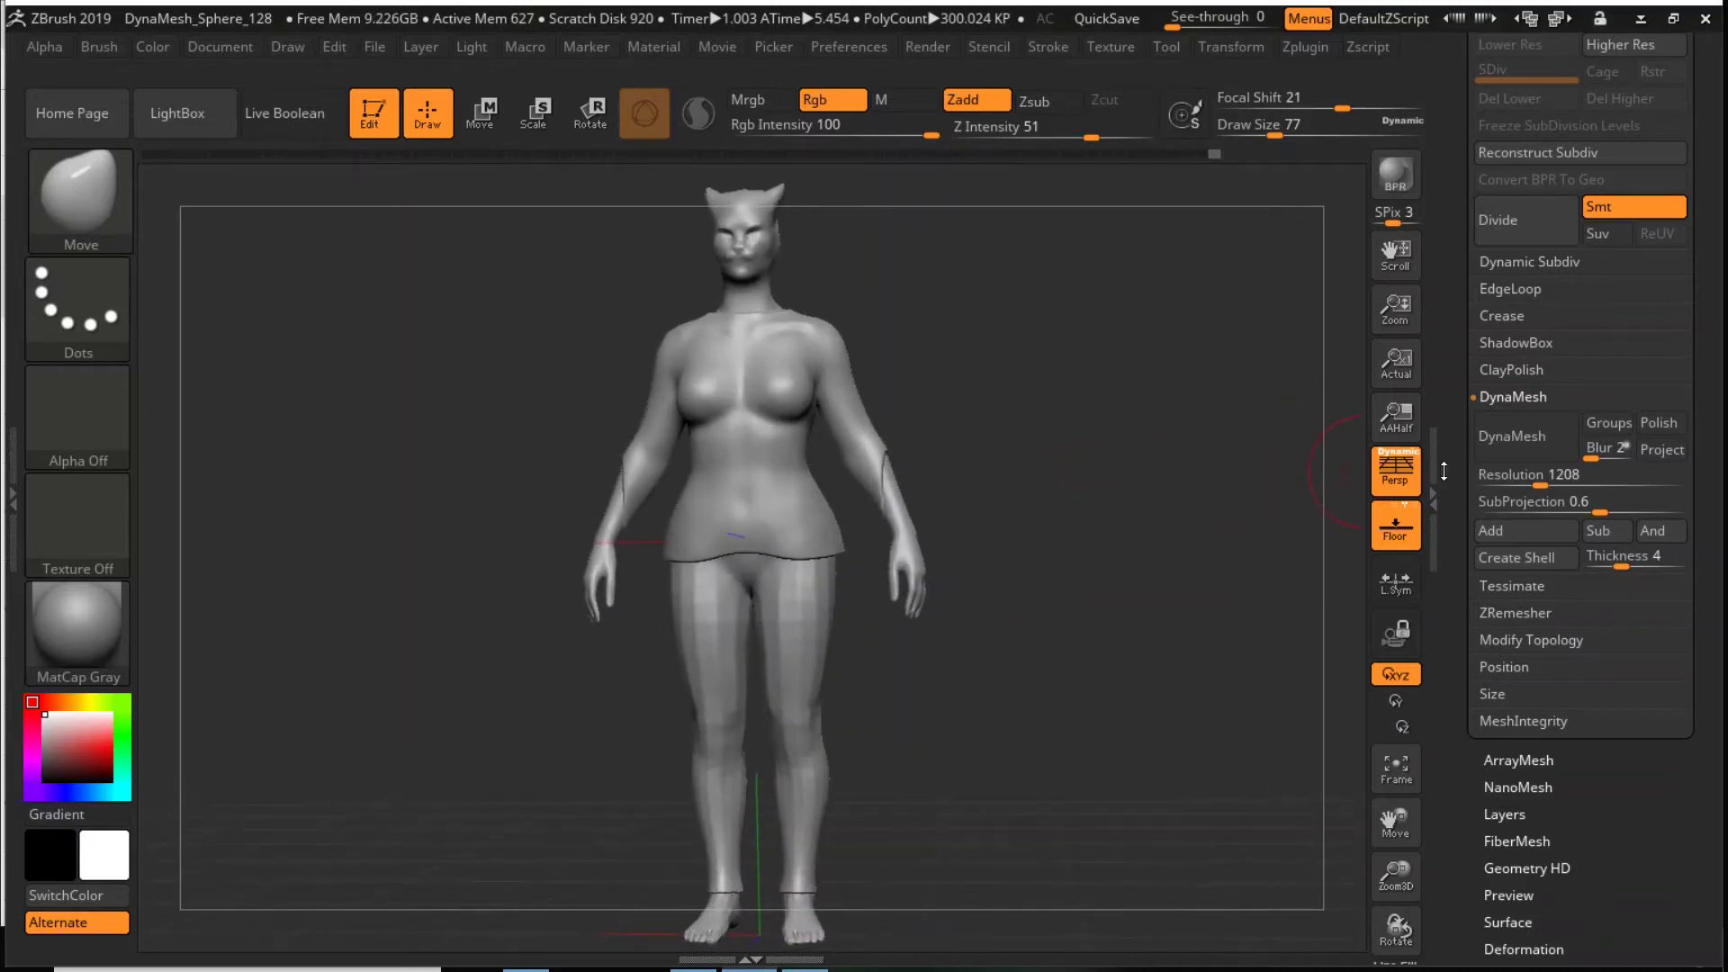
{"action": "left_click", "coordinate": [1548, 436]}
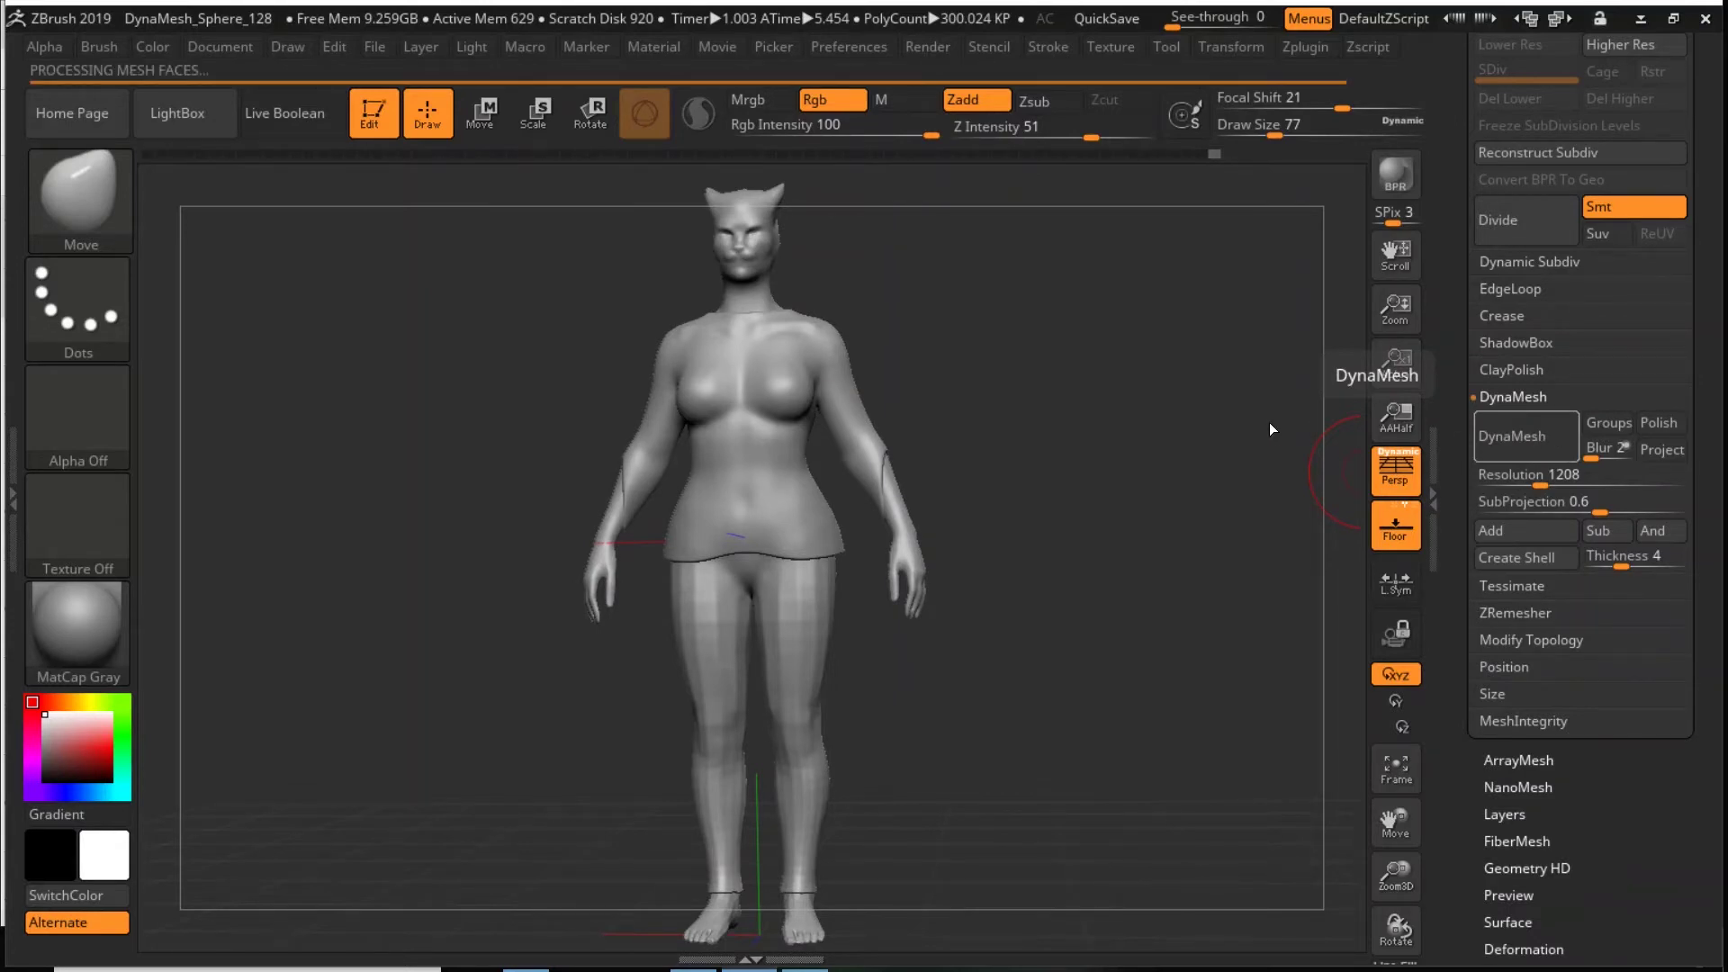
{"action": "key", "text": "shift+f"}
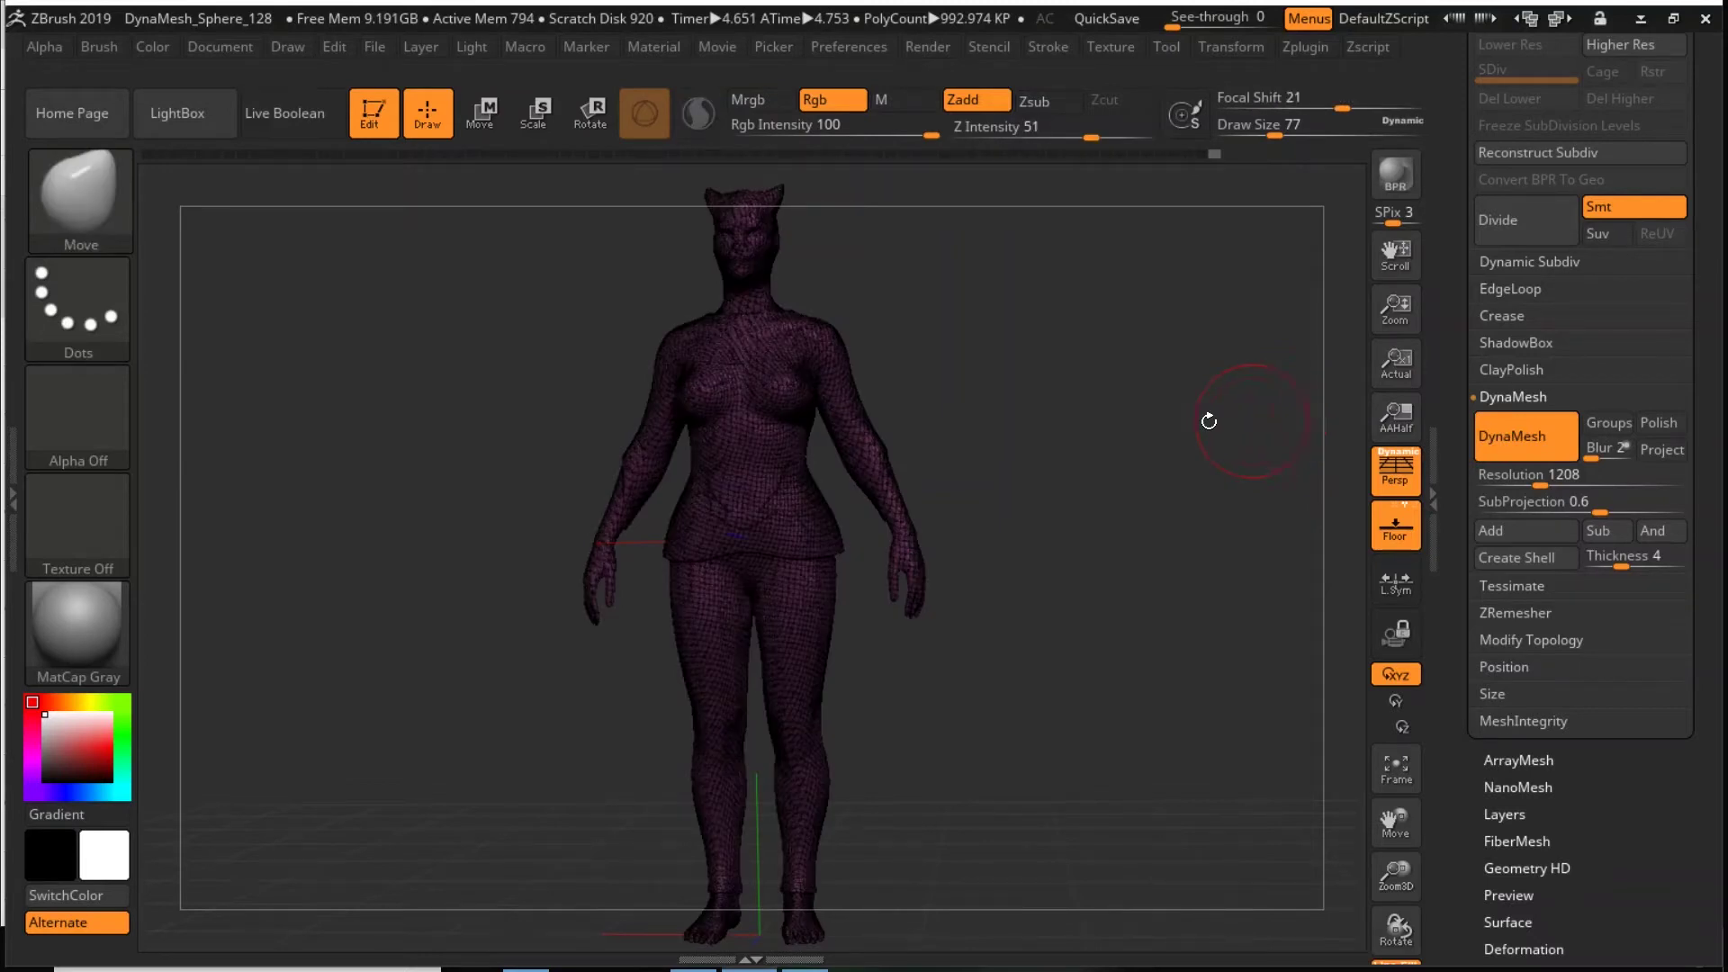
{"action": "mouse_move", "coordinate": [1107, 467]}
{"action": "left_mouse_down"}
{"action": "mouse_move", "coordinate": [1158, 498]}
{"action": "mouse_move", "coordinate": [1124, 530]}
{"action": "left_mouse_up"}
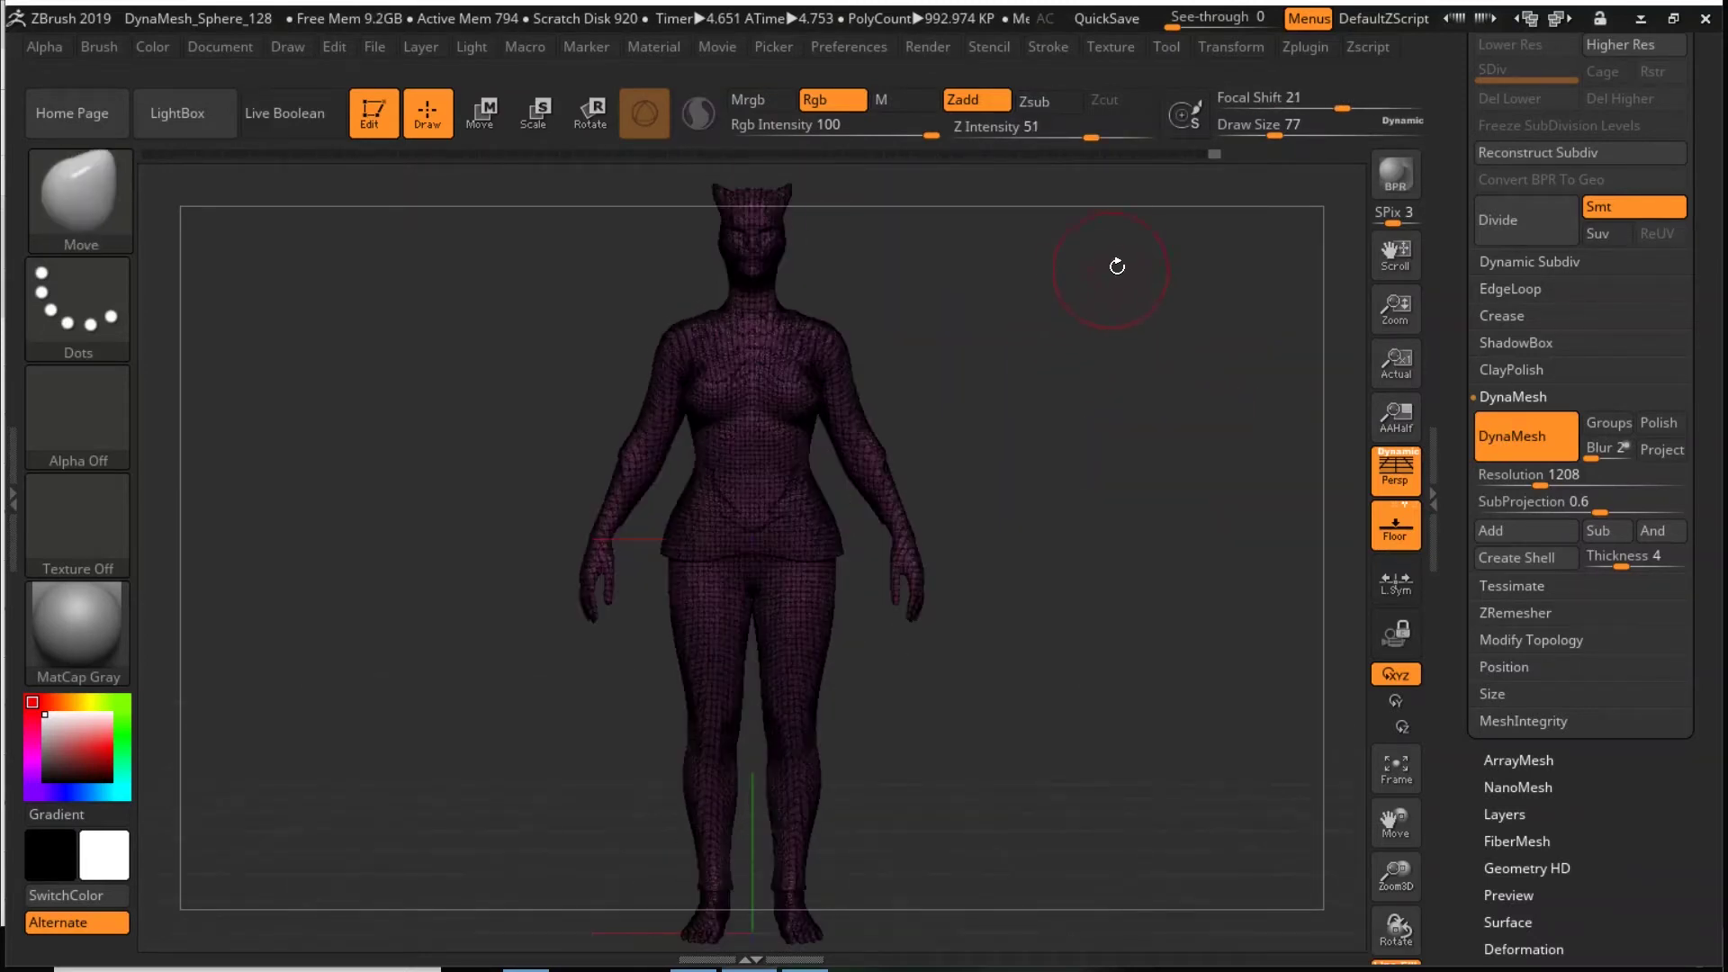
{"action": "mouse_move", "coordinate": [999, 487]}
{"action": "left_mouse_down"}
{"action": "mouse_move", "coordinate": [1032, 544]}
{"action": "mouse_move", "coordinate": [1093, 535]}
{"action": "left_mouse_up"}
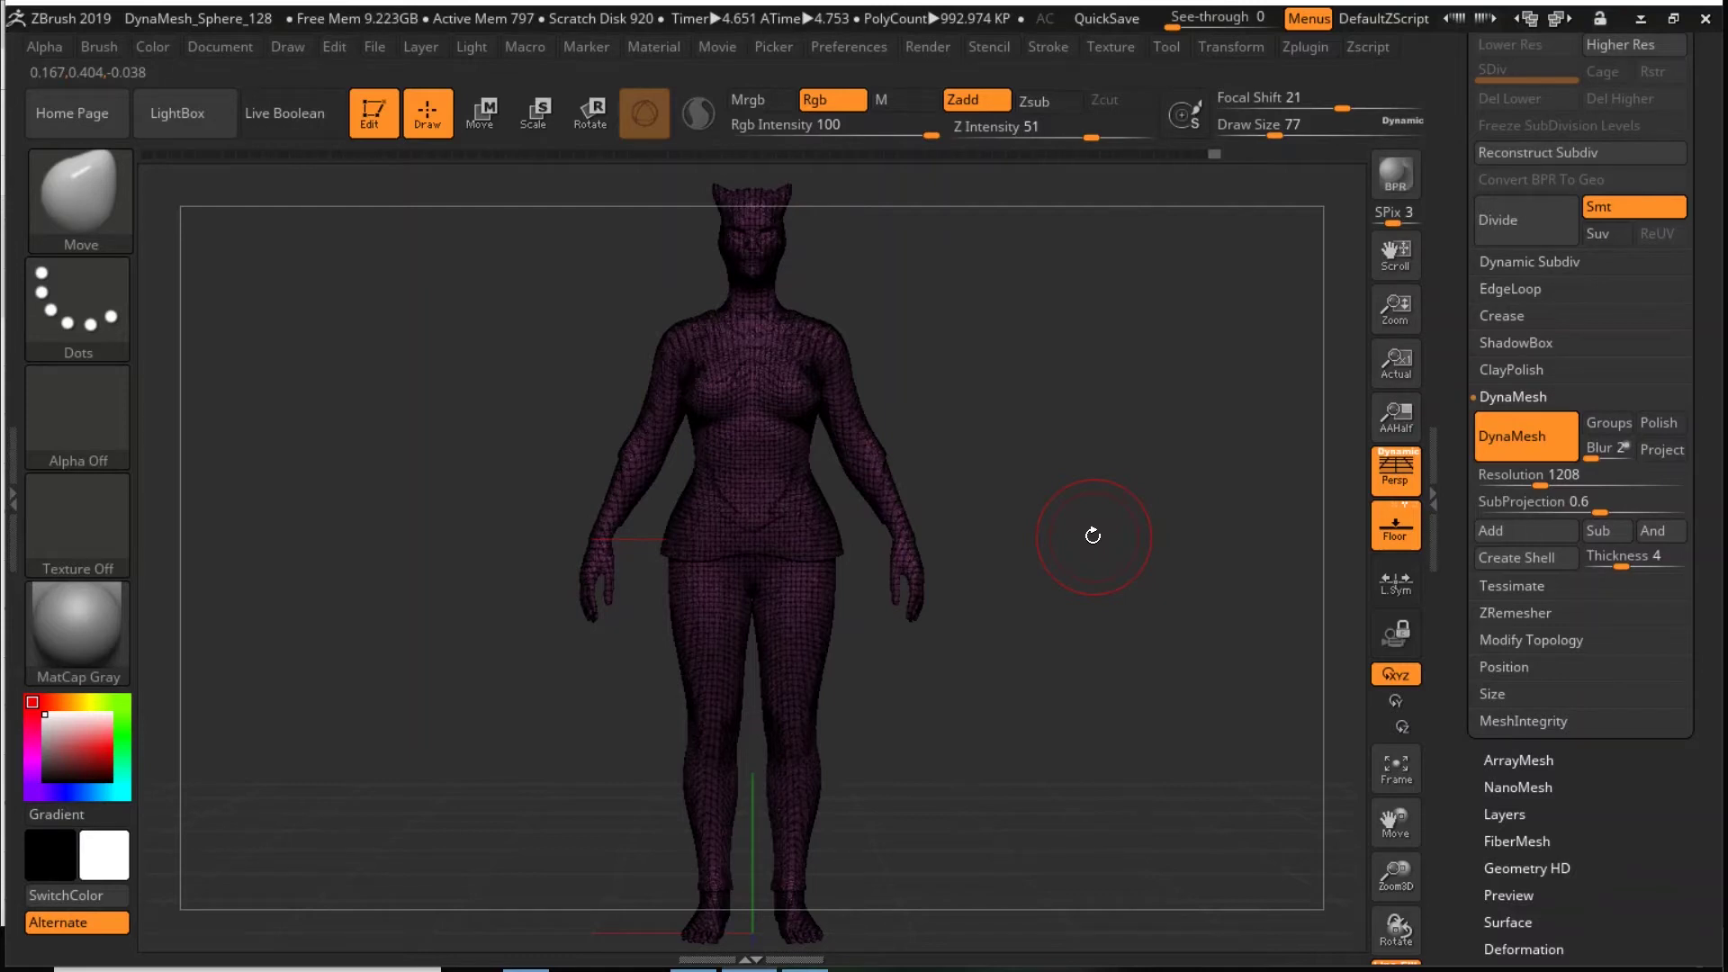
{"action": "key", "text": "shift+f"}
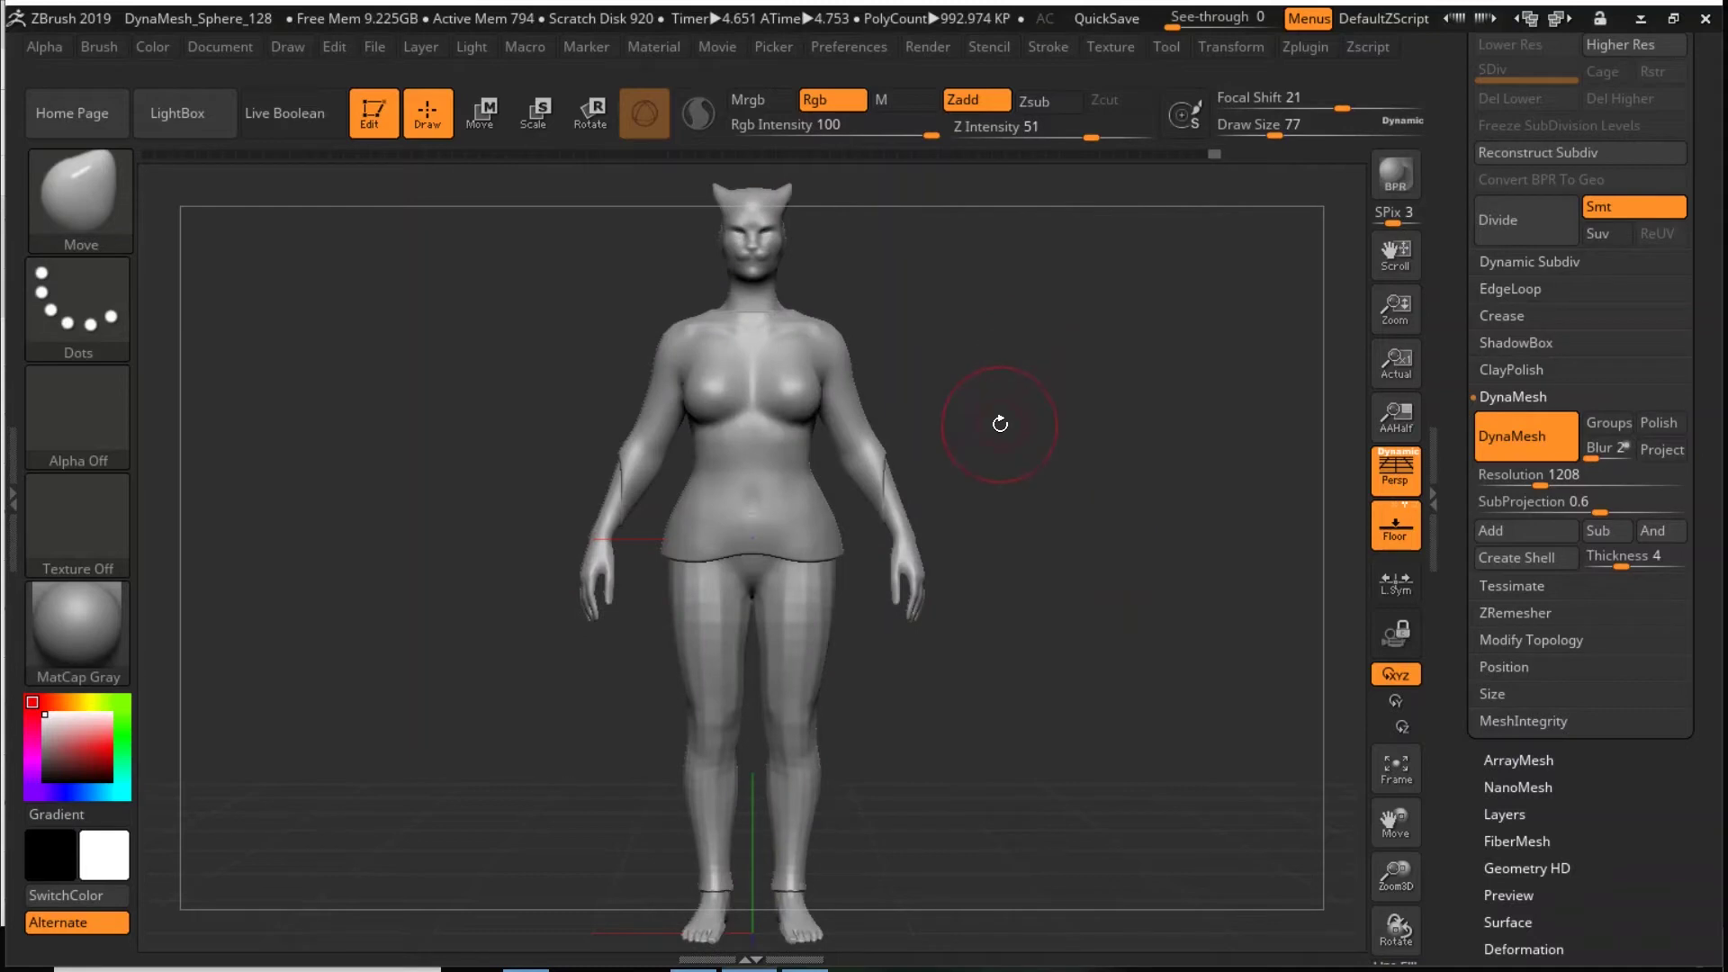
{"action": "left_click", "coordinate": [1330, 47]}
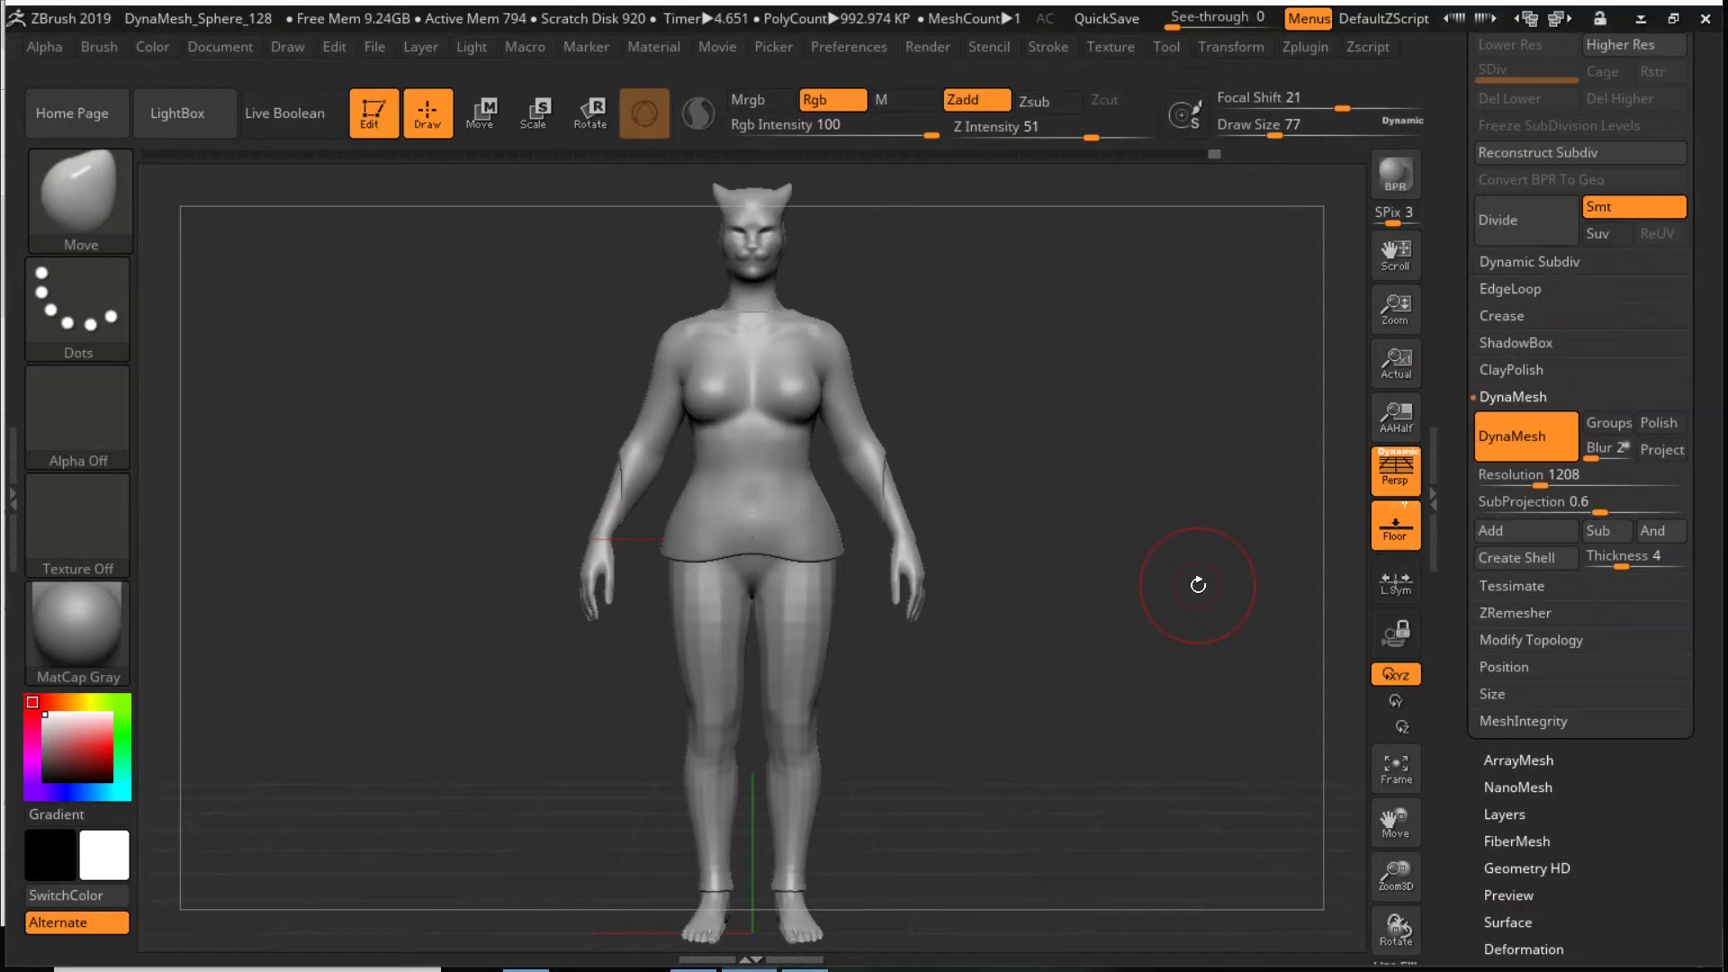
{"action": "left_click", "coordinate": [1166, 49]}
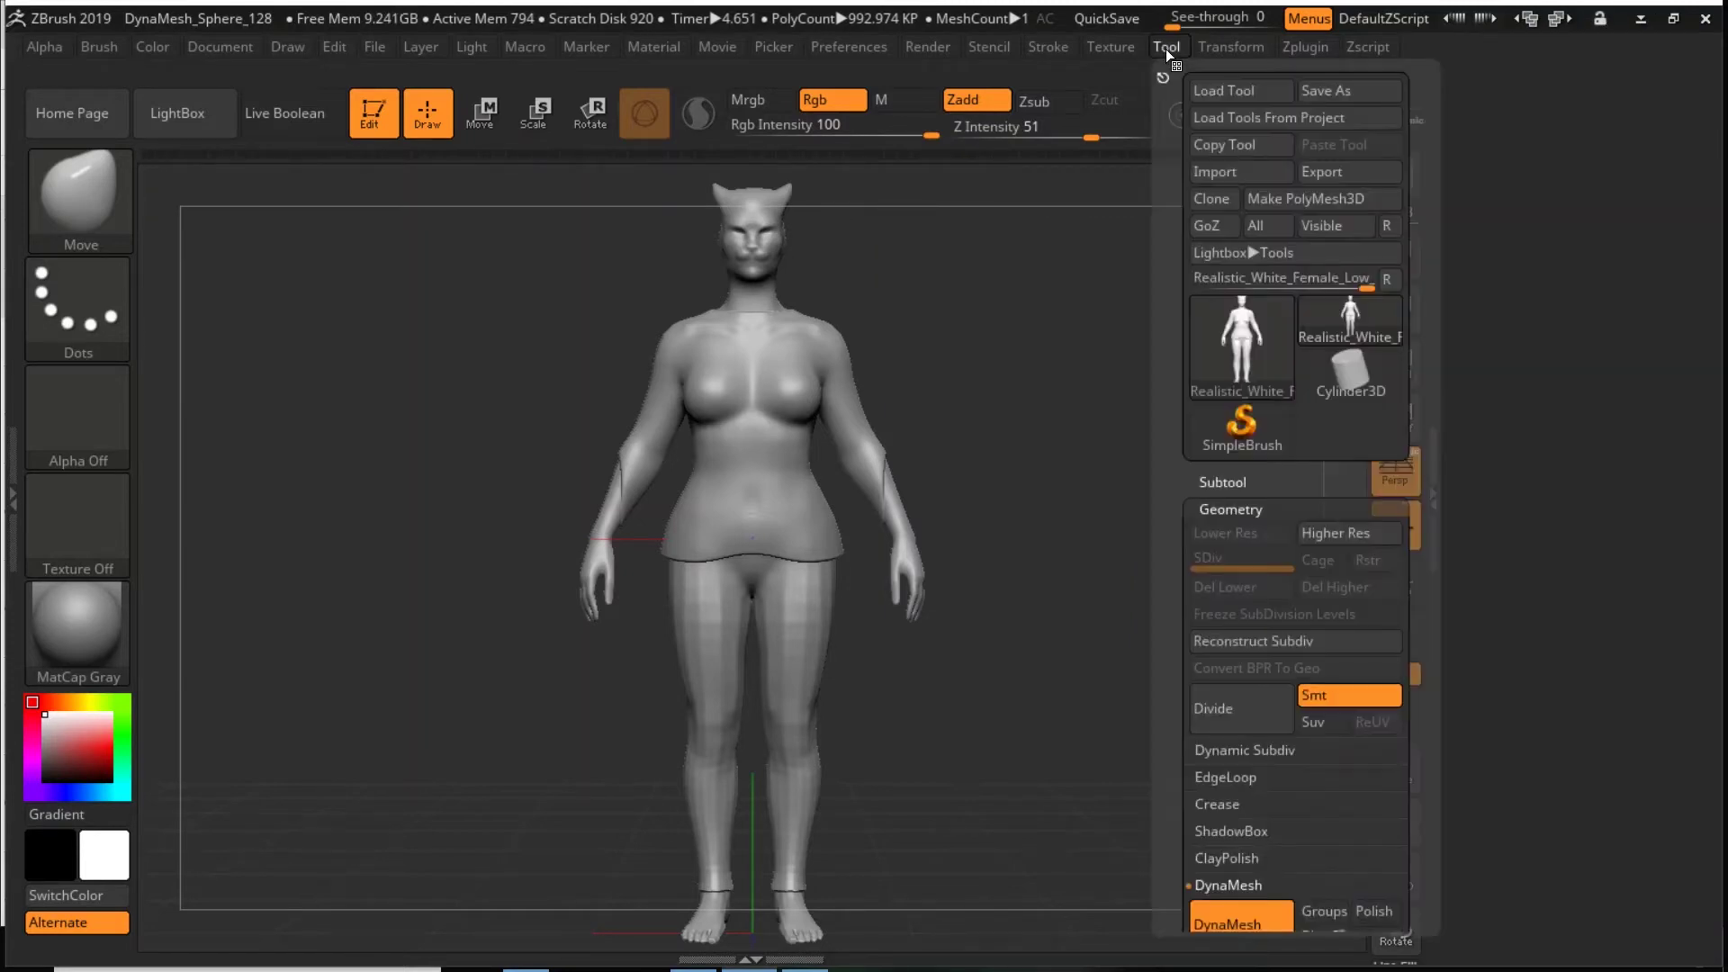
{"action": "left_click", "coordinate": [1341, 171]}
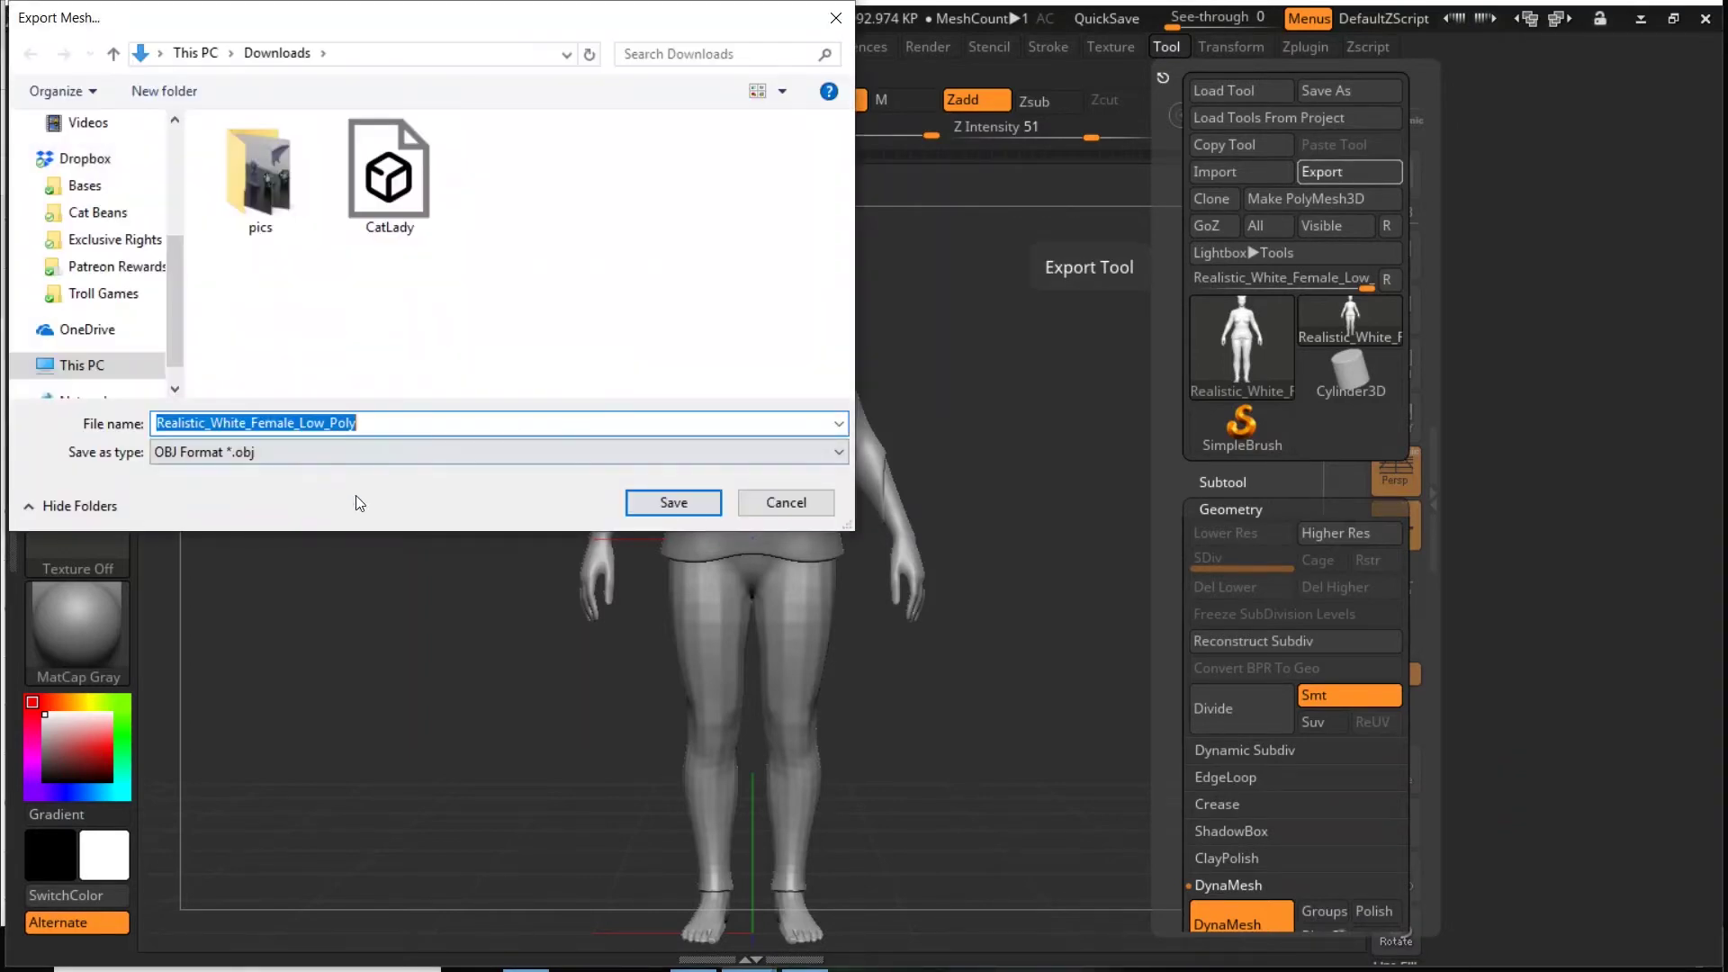
{"action": "left_click", "coordinate": [334, 447]}
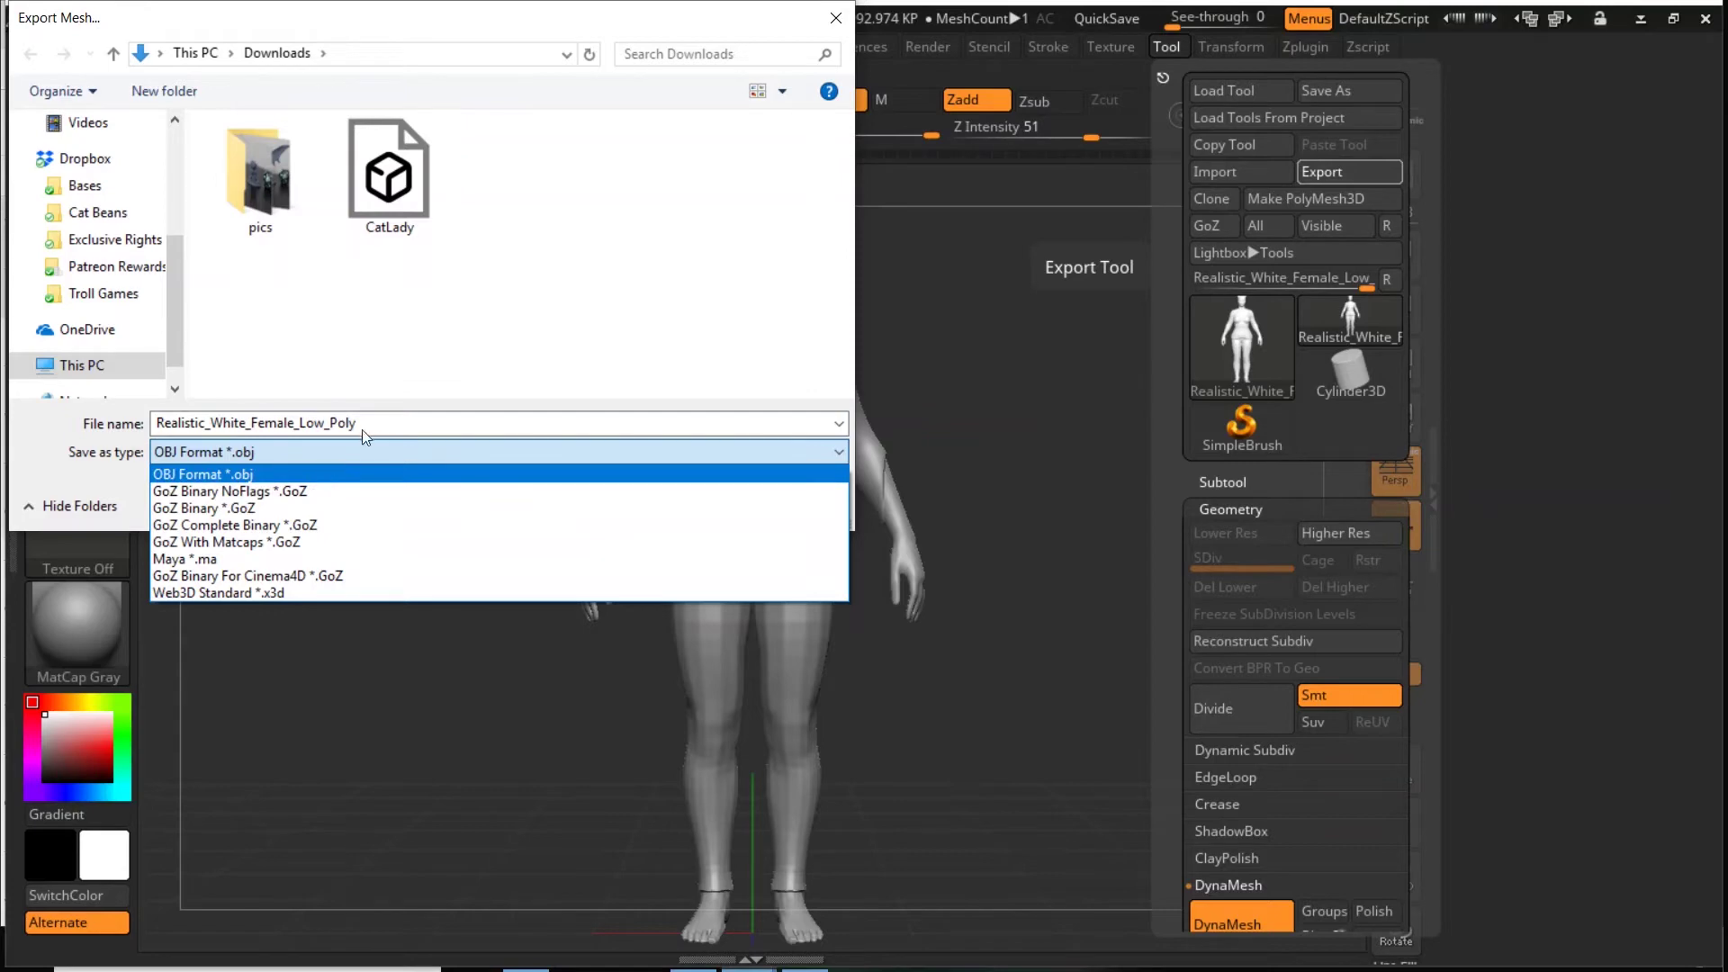
{"action": "left_click", "coordinate": [351, 450]}
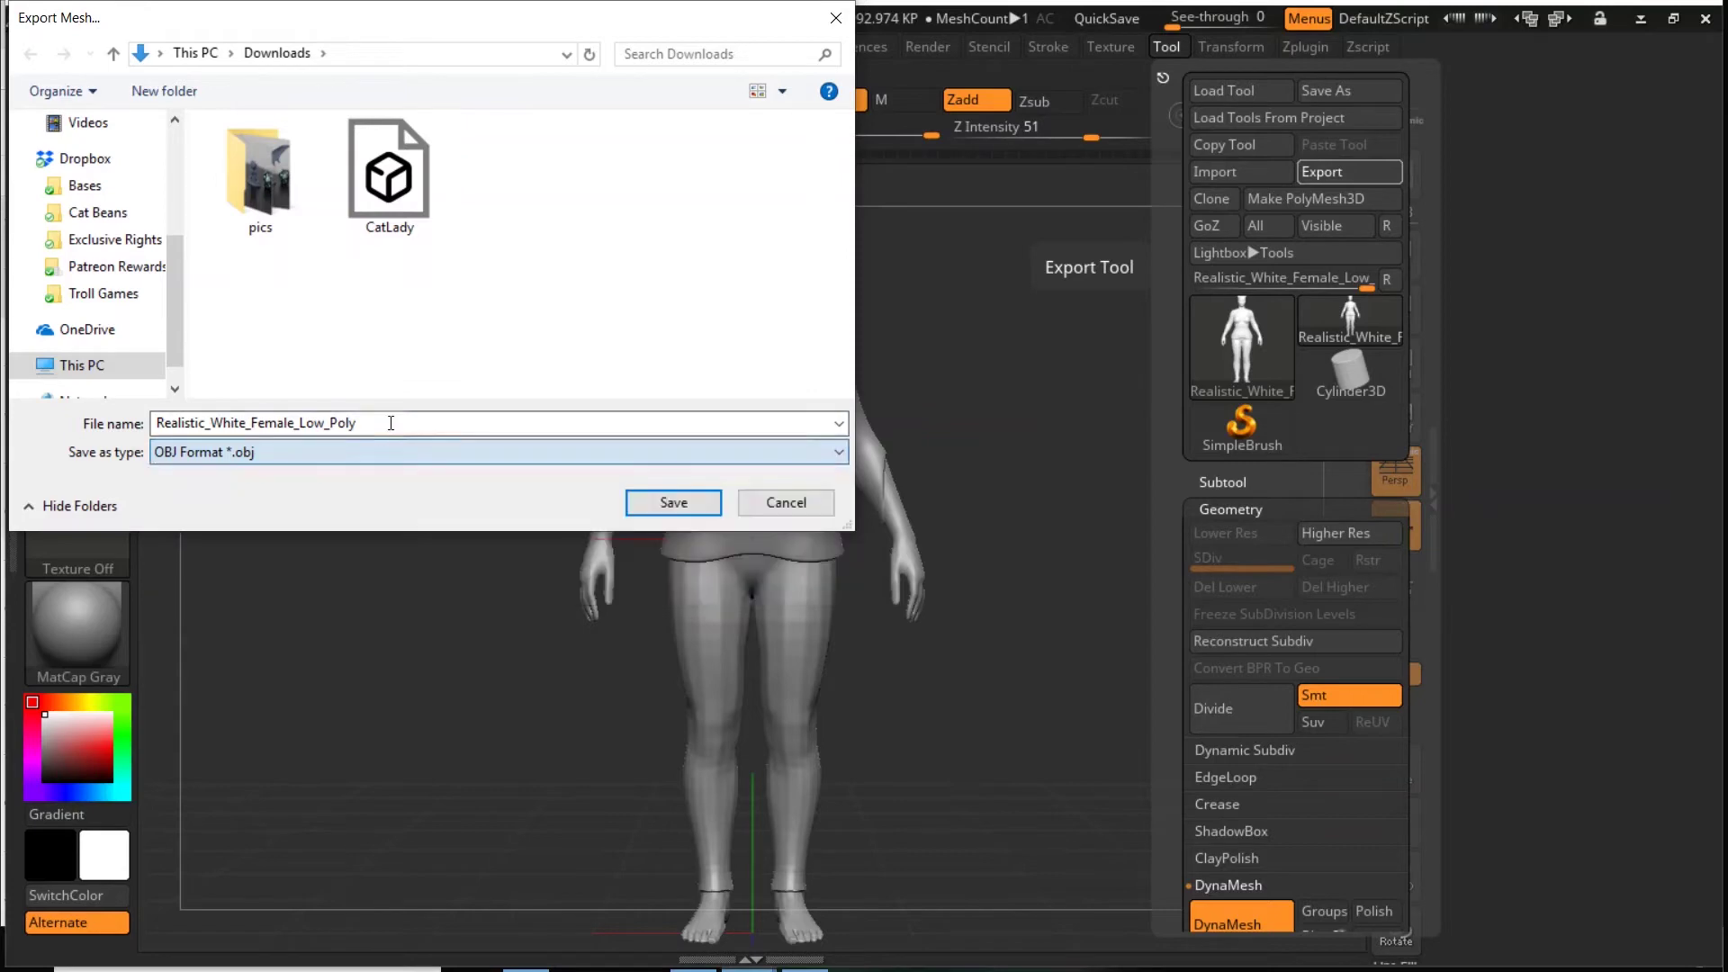
{"action": "left_click", "coordinate": [785, 503]}
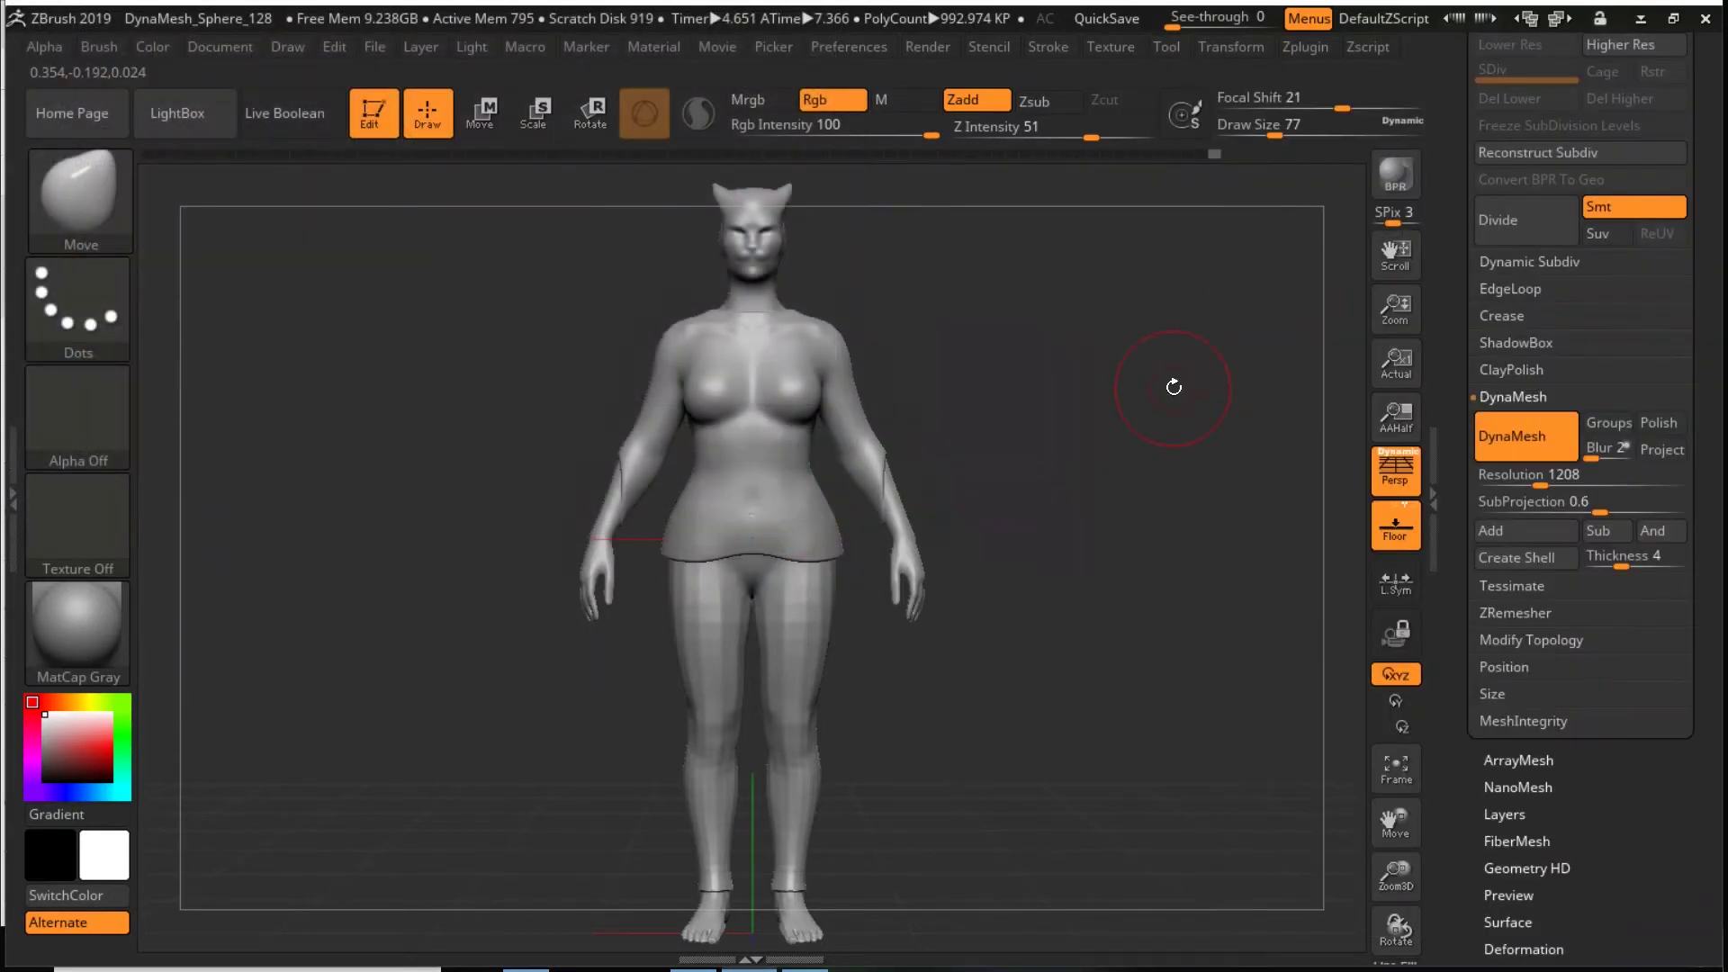
{"action": "key", "text": "super"}
{"action": "type", "text": "mesh"}
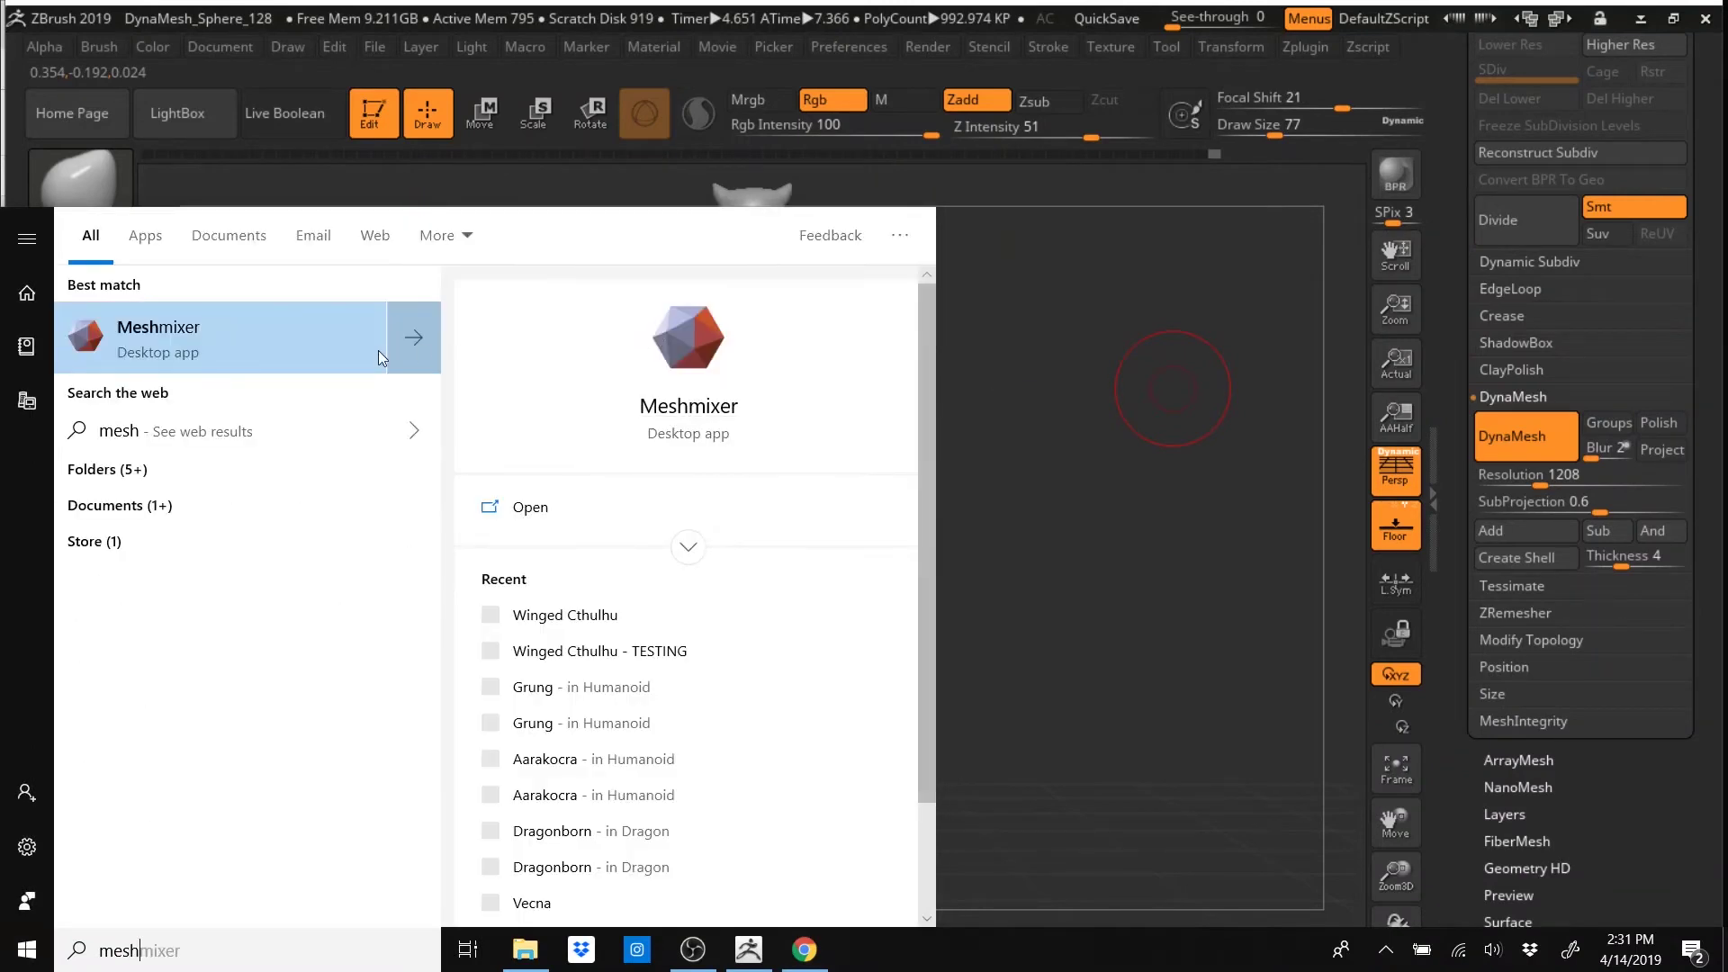
- Launch Meshmixer maximized and import CatLady.obj from the Downloads folder onto the print bed
{"action": "left_click", "coordinate": [378, 356]}
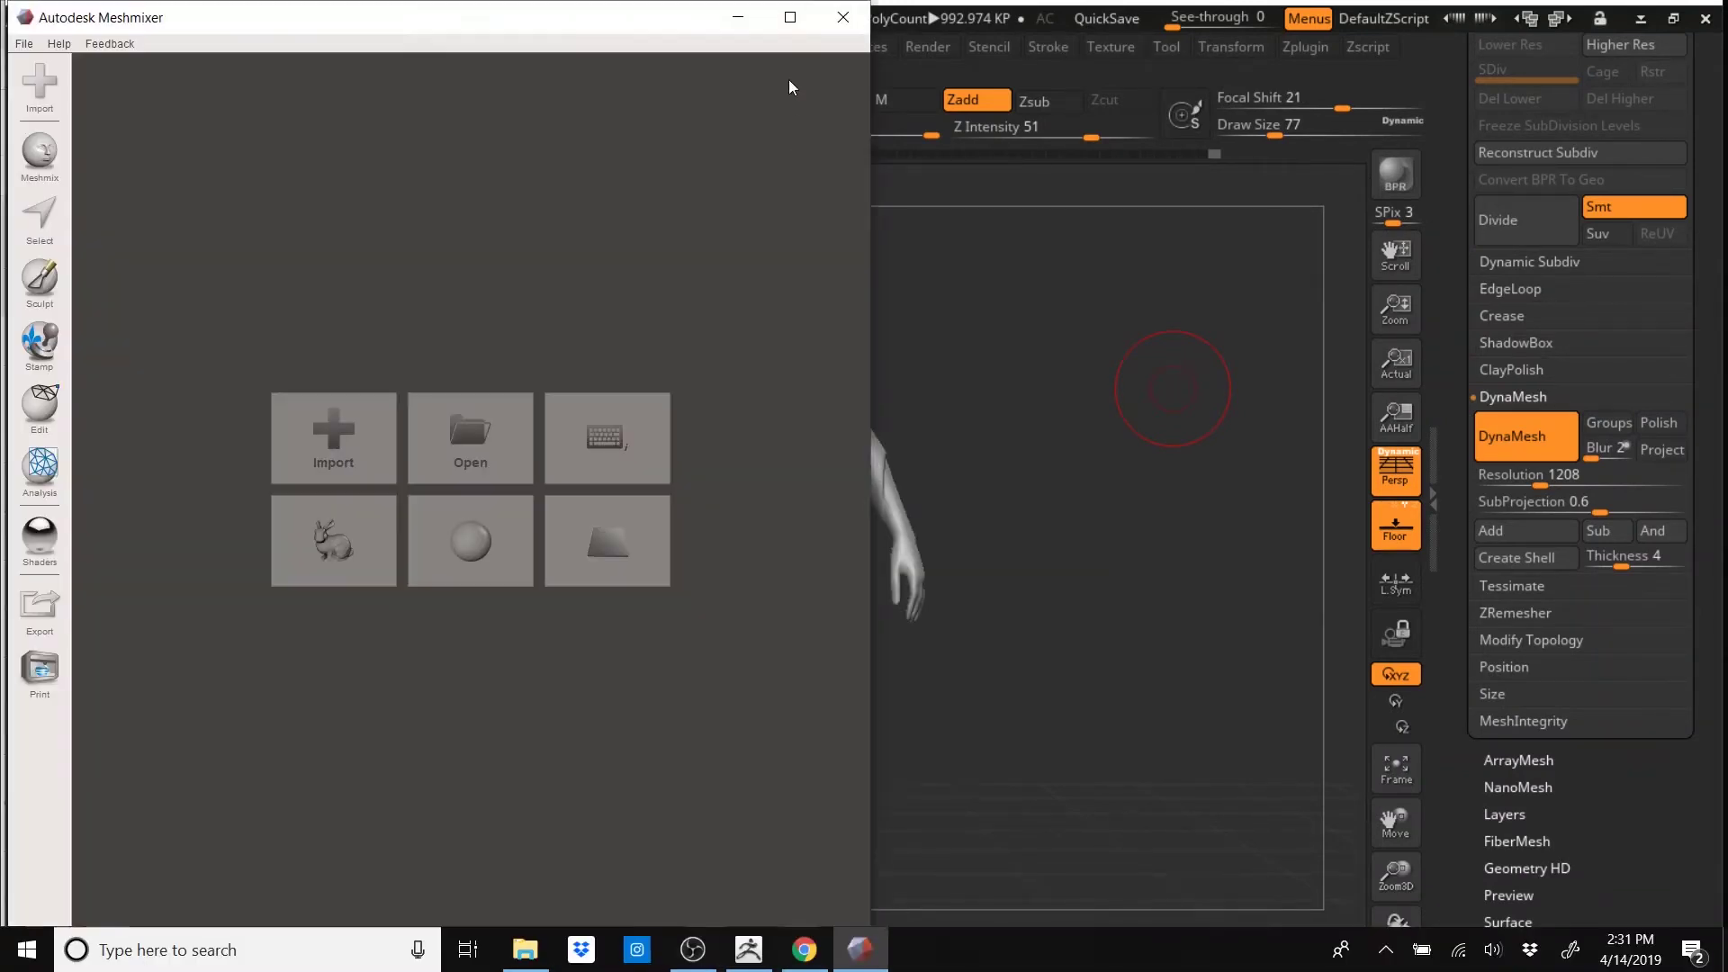
{"action": "left_click", "coordinate": [790, 17]}
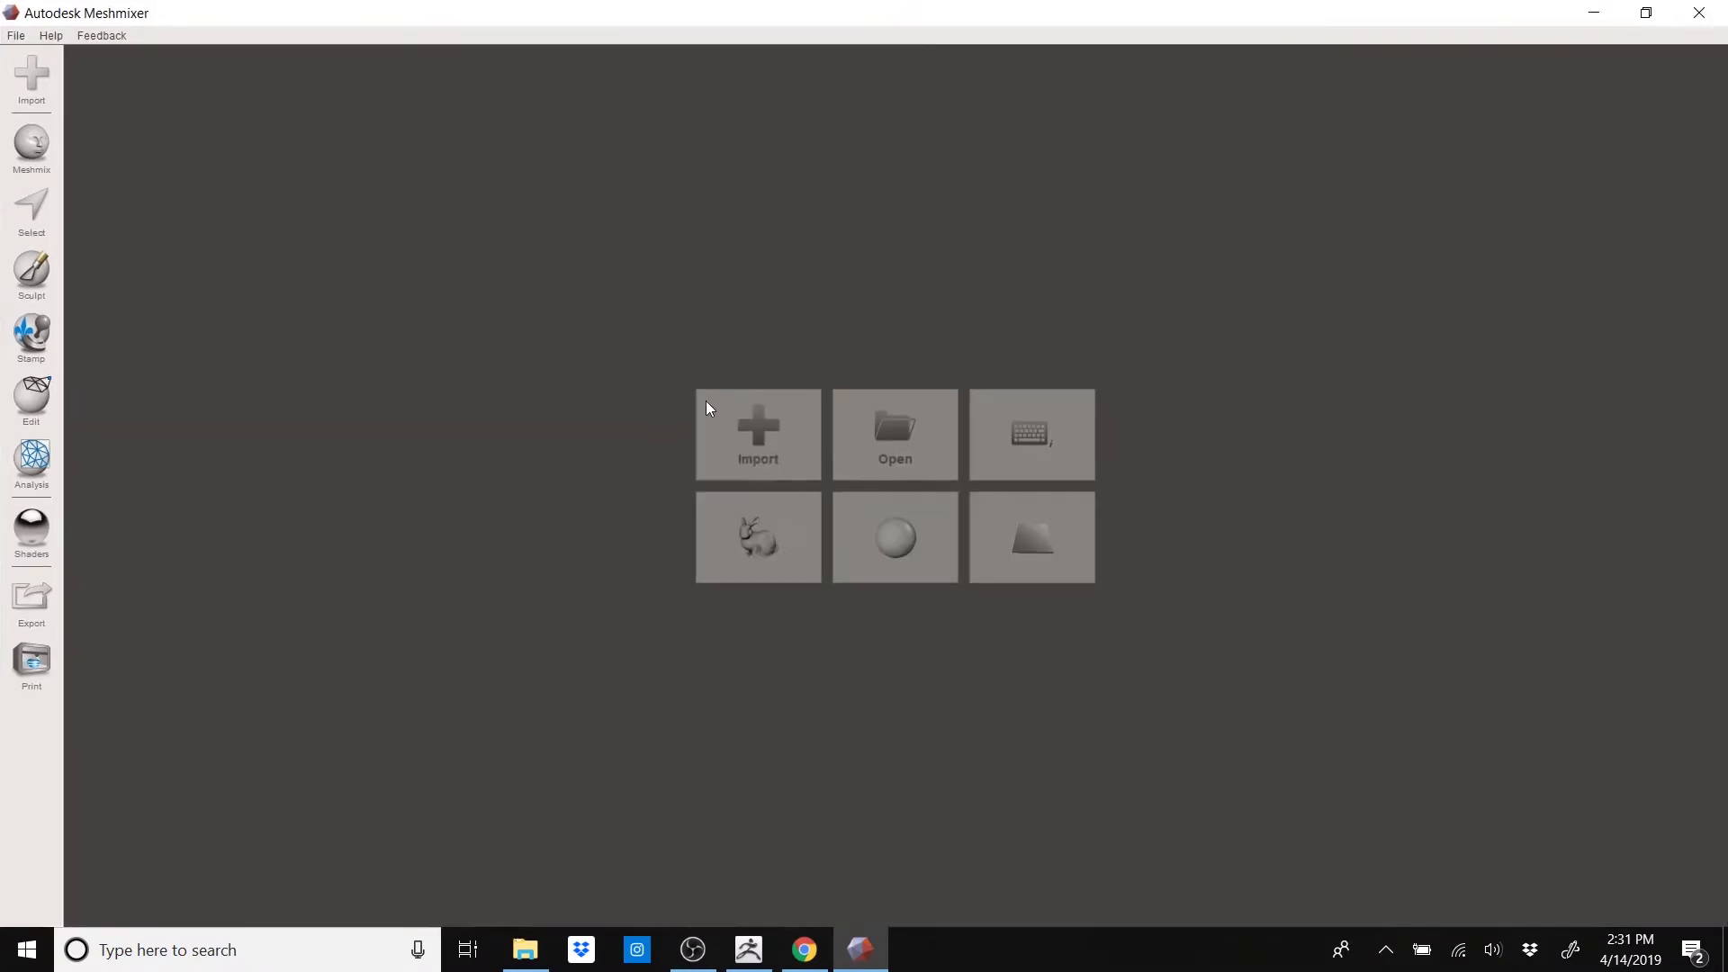
{"action": "left_click", "coordinate": [766, 440]}
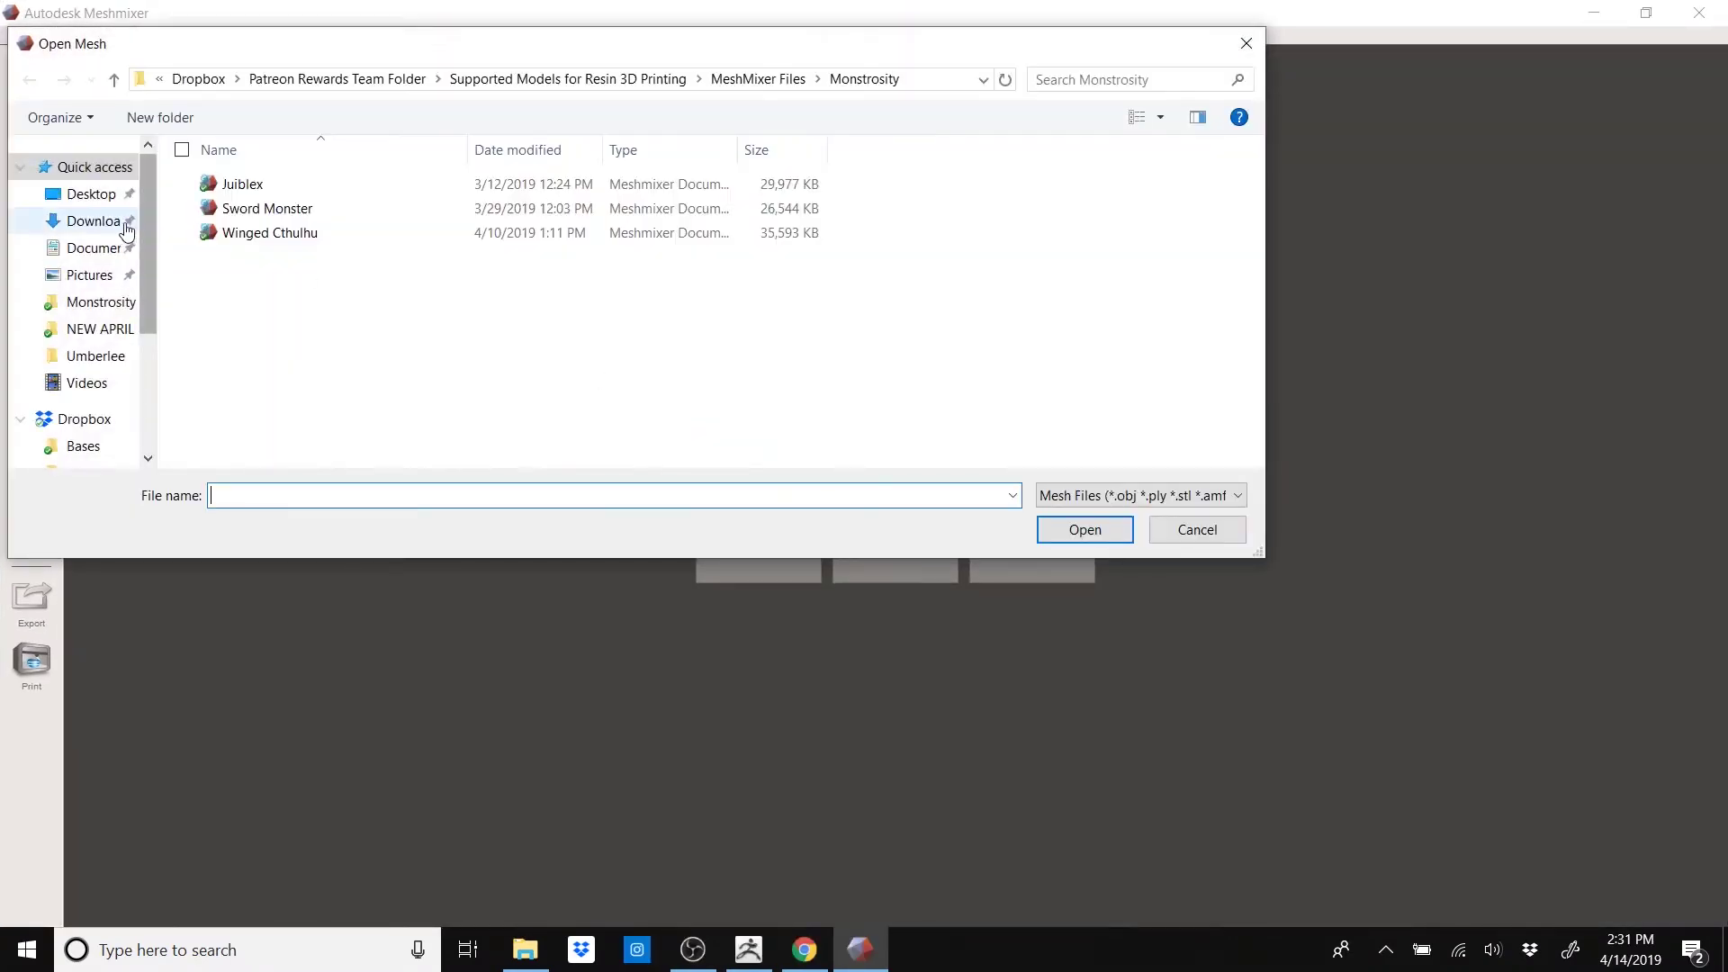
{"action": "left_click", "coordinate": [106, 230]}
{"action": "double_click", "coordinate": [360, 211]}
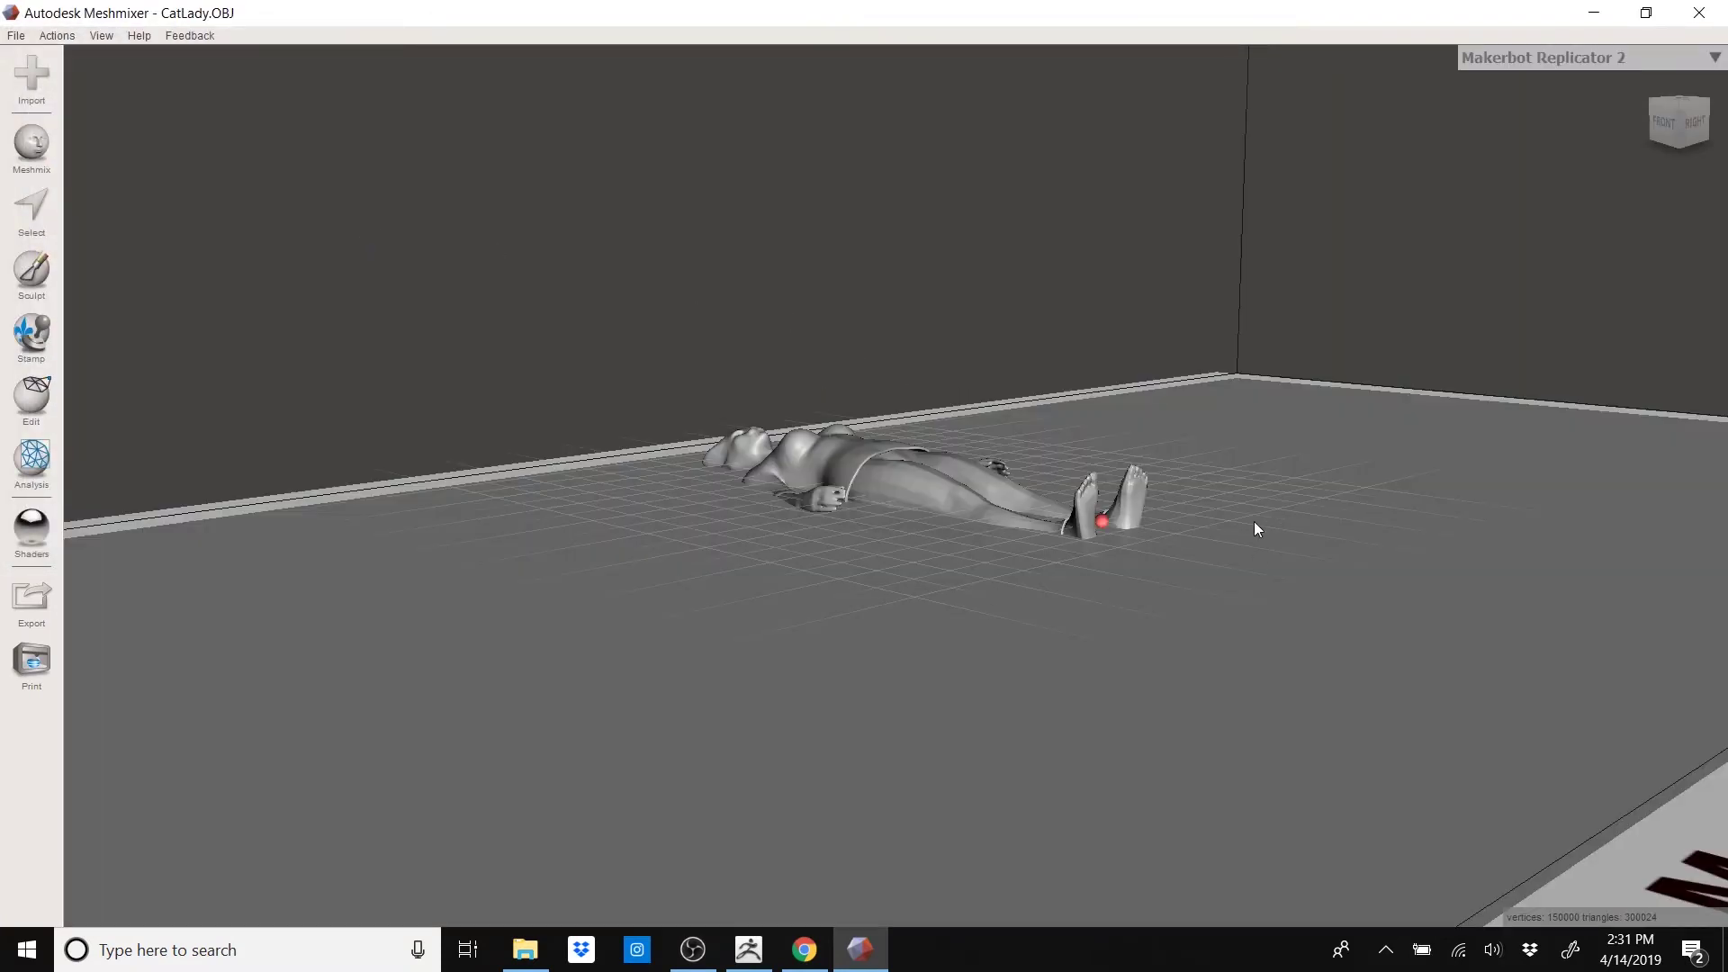
{"action": "mouse_move", "coordinate": [1255, 521]}
{"action": "right_mouse_down"}
{"action": "mouse_move", "coordinate": [1107, 673]}
{"action": "mouse_move", "coordinate": [1214, 570]}
{"action": "mouse_move", "coordinate": [1185, 558]}
{"action": "mouse_move", "coordinate": [1229, 544]}
{"action": "right_mouse_up"}
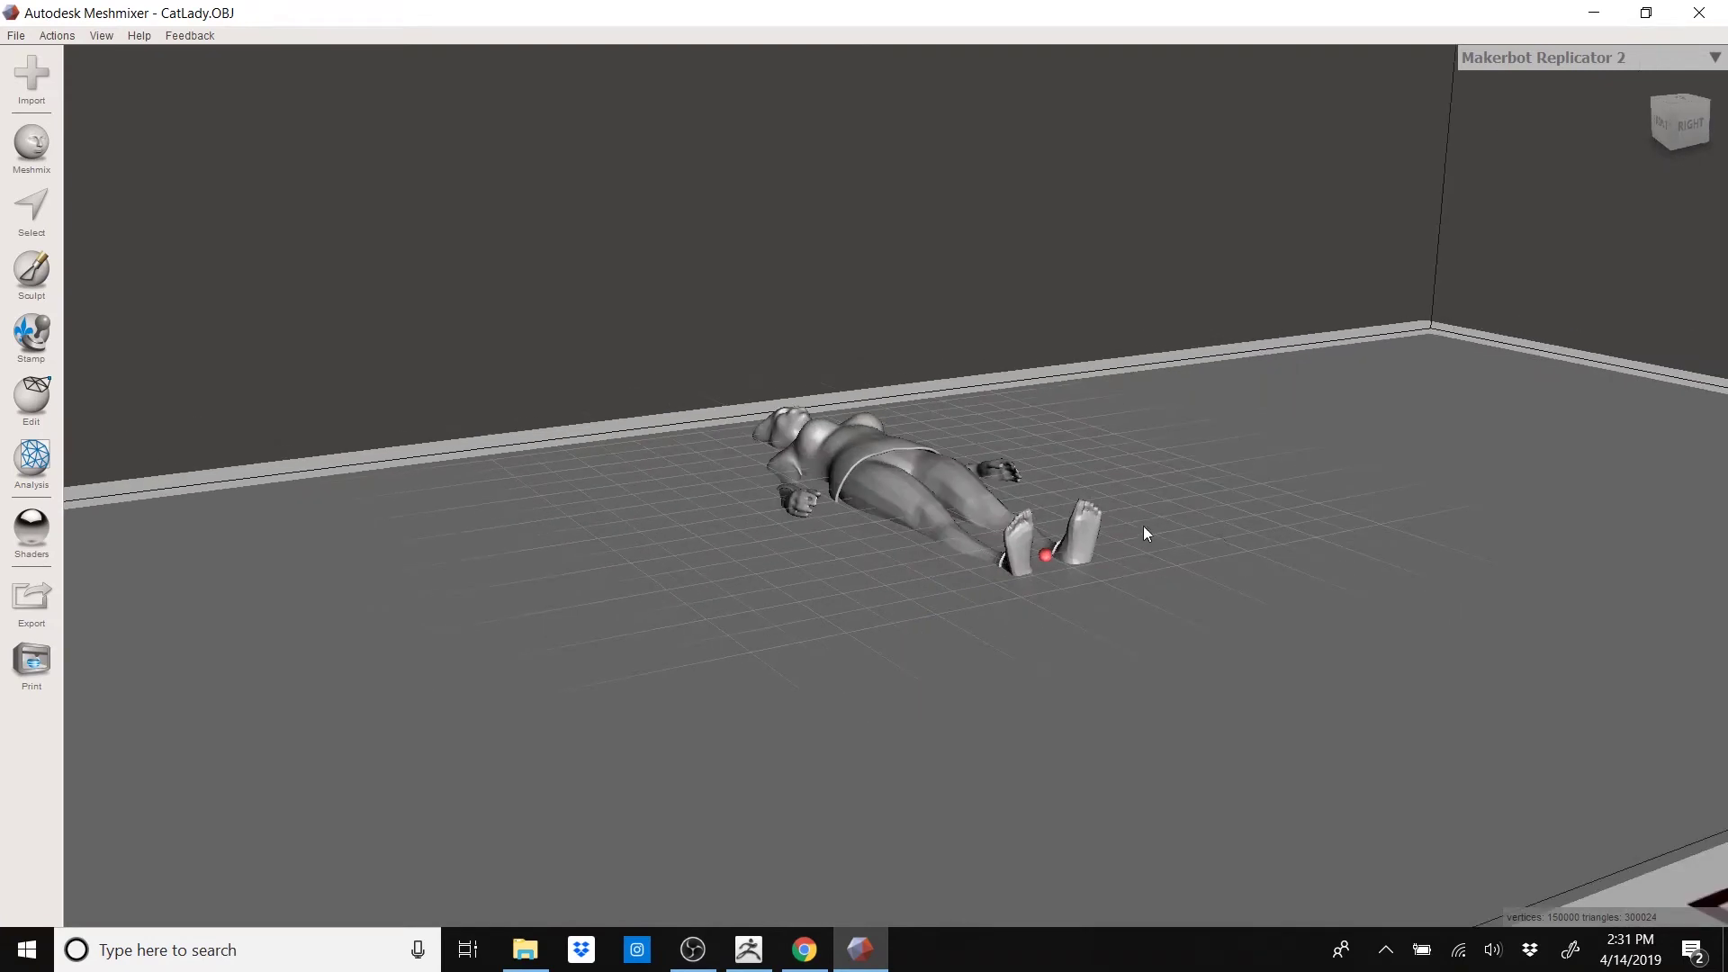
{"action": "left_click", "coordinate": [24, 405]}
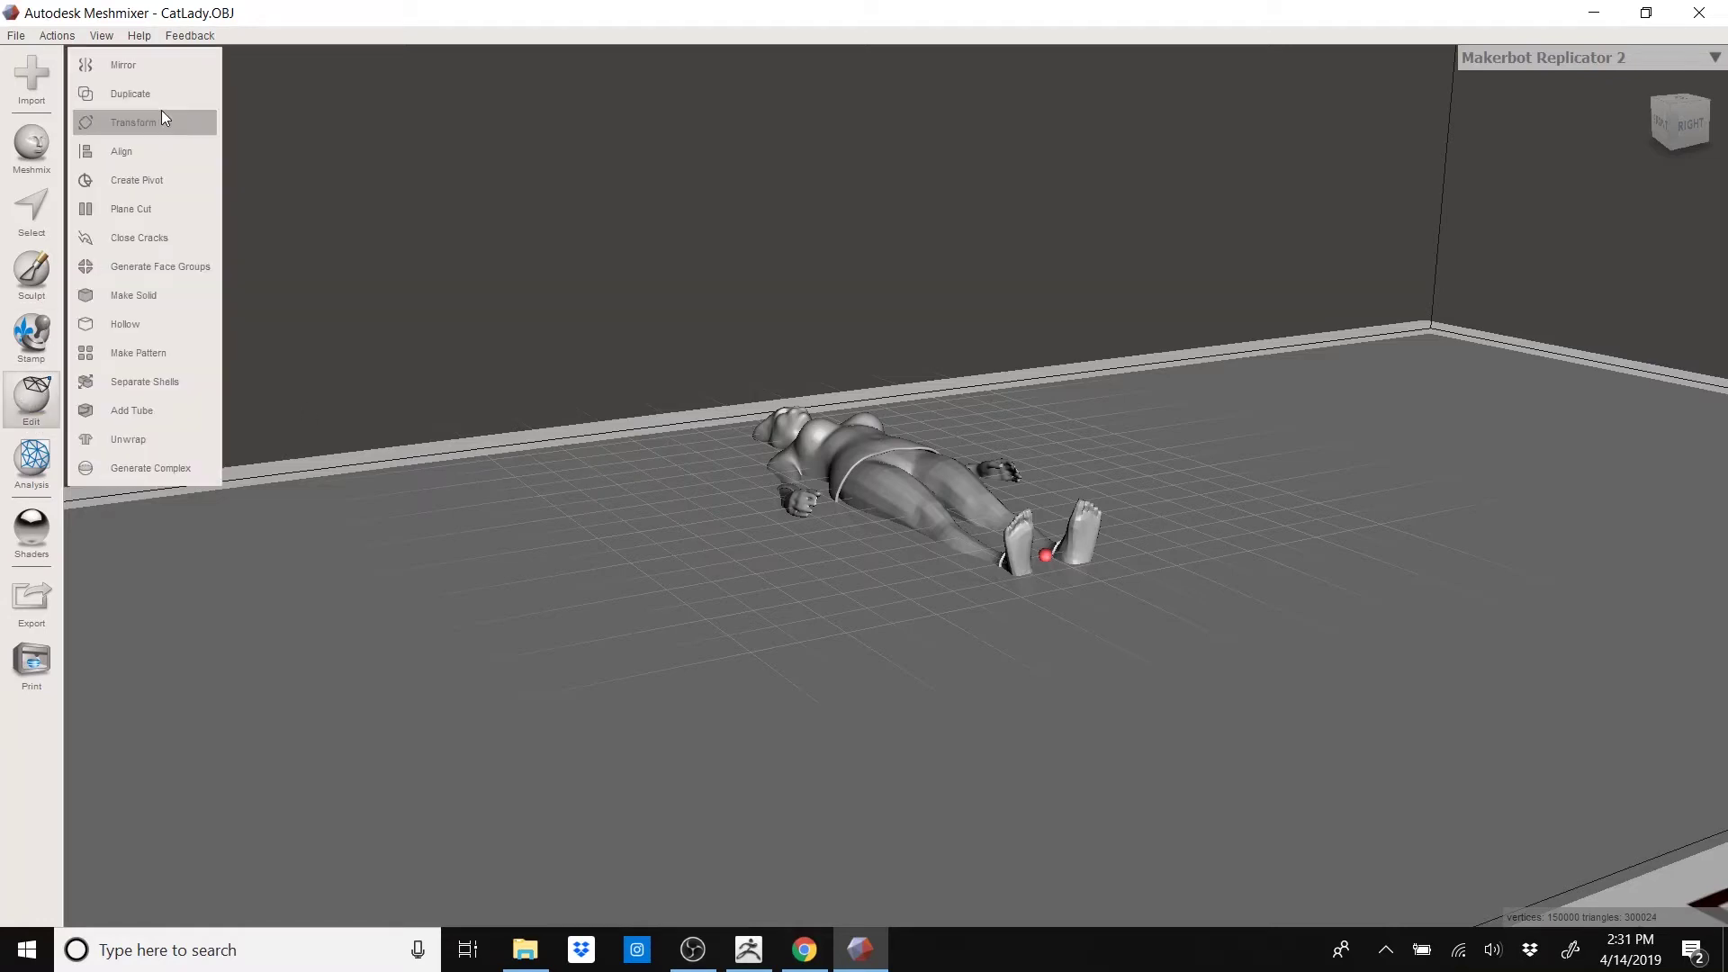
- Rotate the figure 90° on X so it stands upright and raise it off the floor
{"action": "left_click", "coordinate": [135, 122]}
{"action": "left_click", "coordinate": [184, 201]}
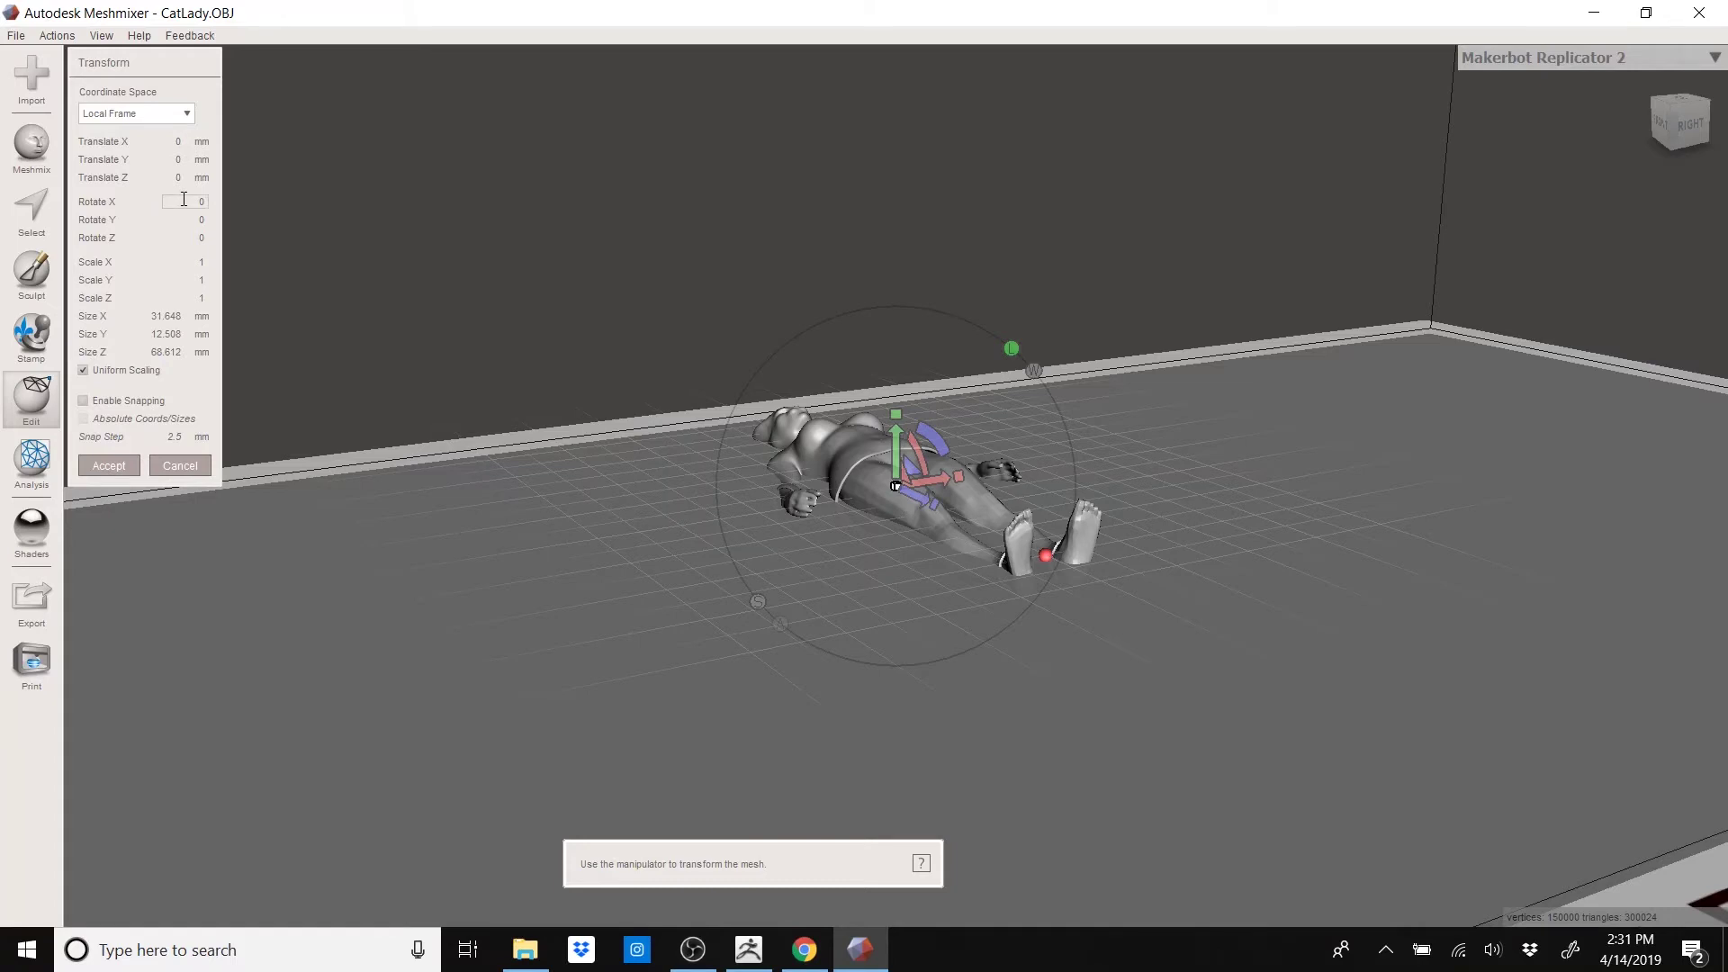
{"action": "type", "text": "90"}
{"action": "key", "text": "Return"}
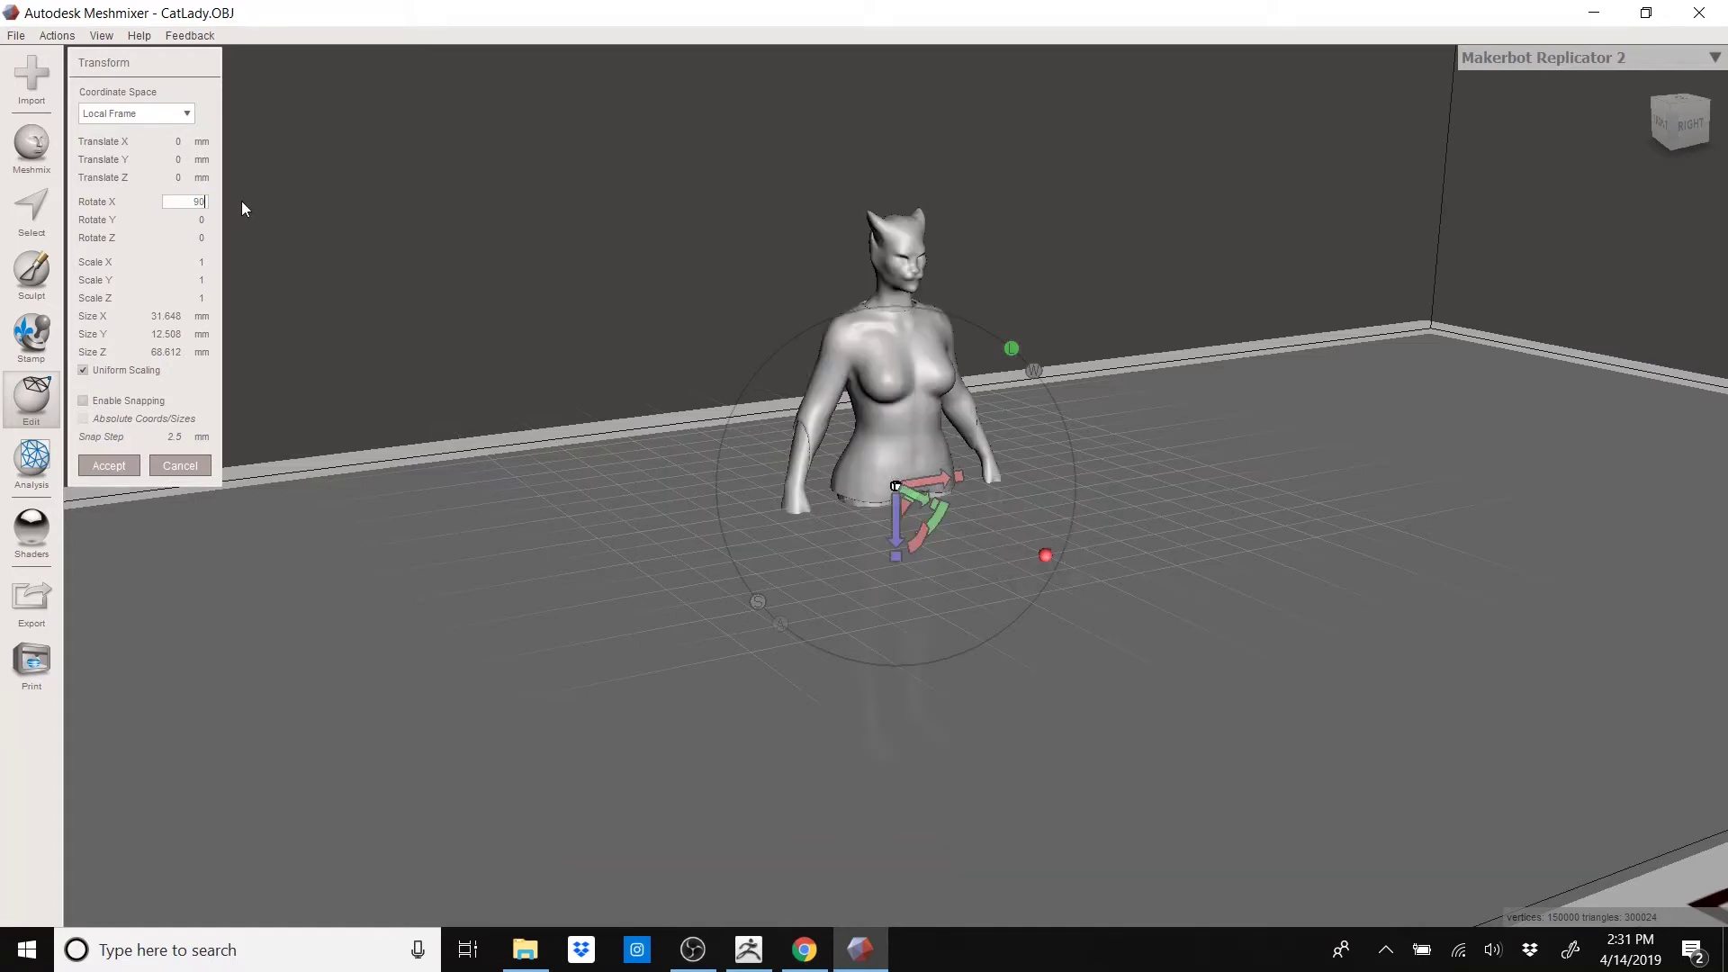
{"action": "right_click_drag", "start_coordinate": [981, 435], "coordinate": [909, 516]}
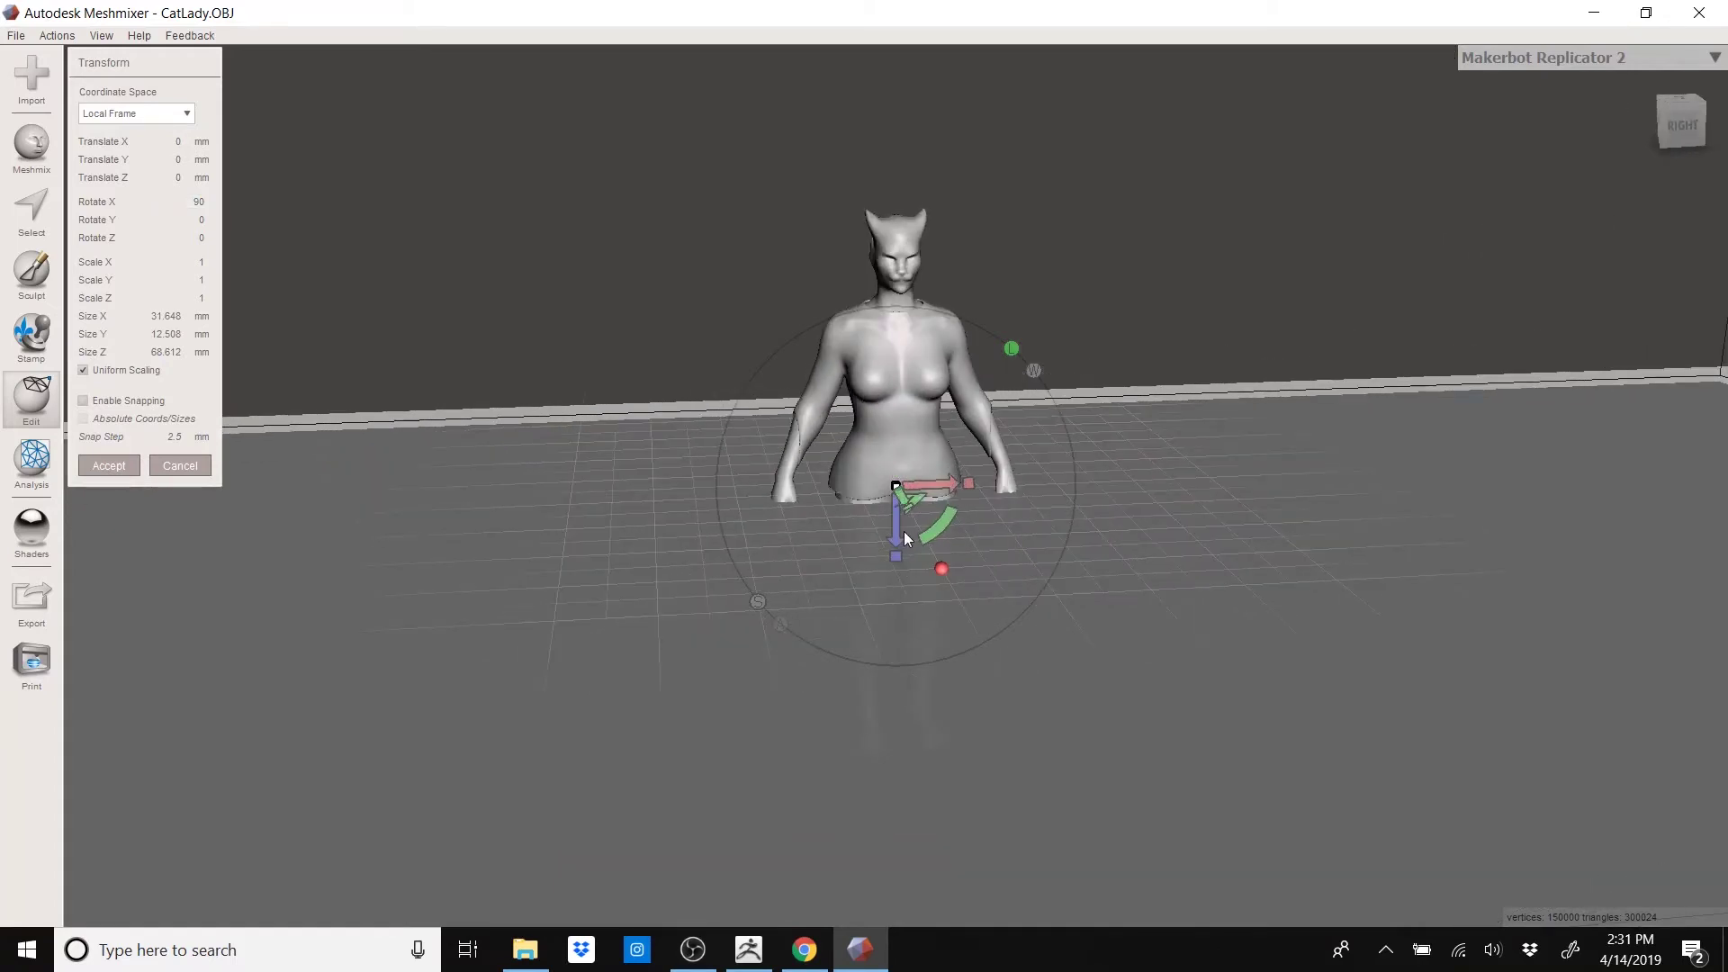
{"action": "left_click_drag", "start_coordinate": [896, 538], "coordinate": [1120, 339]}
{"action": "middle_click_drag", "start_coordinate": [1119, 338], "coordinate": [1107, 528]}
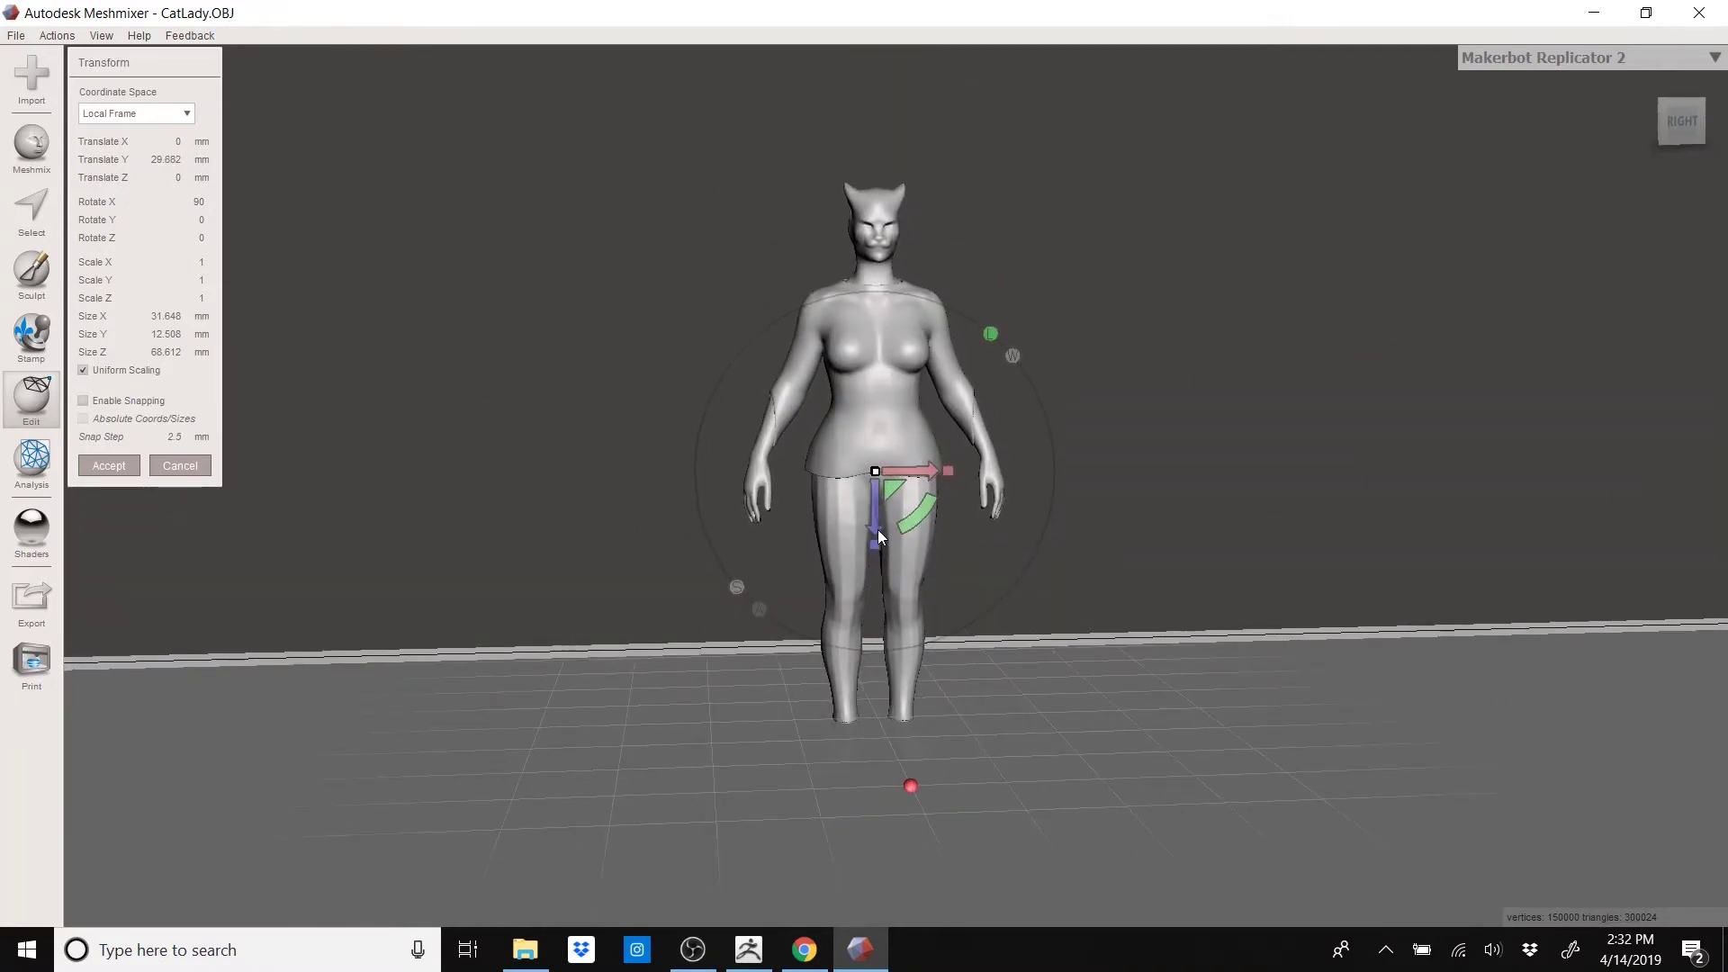
{"action": "left_click_drag", "start_coordinate": [877, 530], "coordinate": [876, 457]}
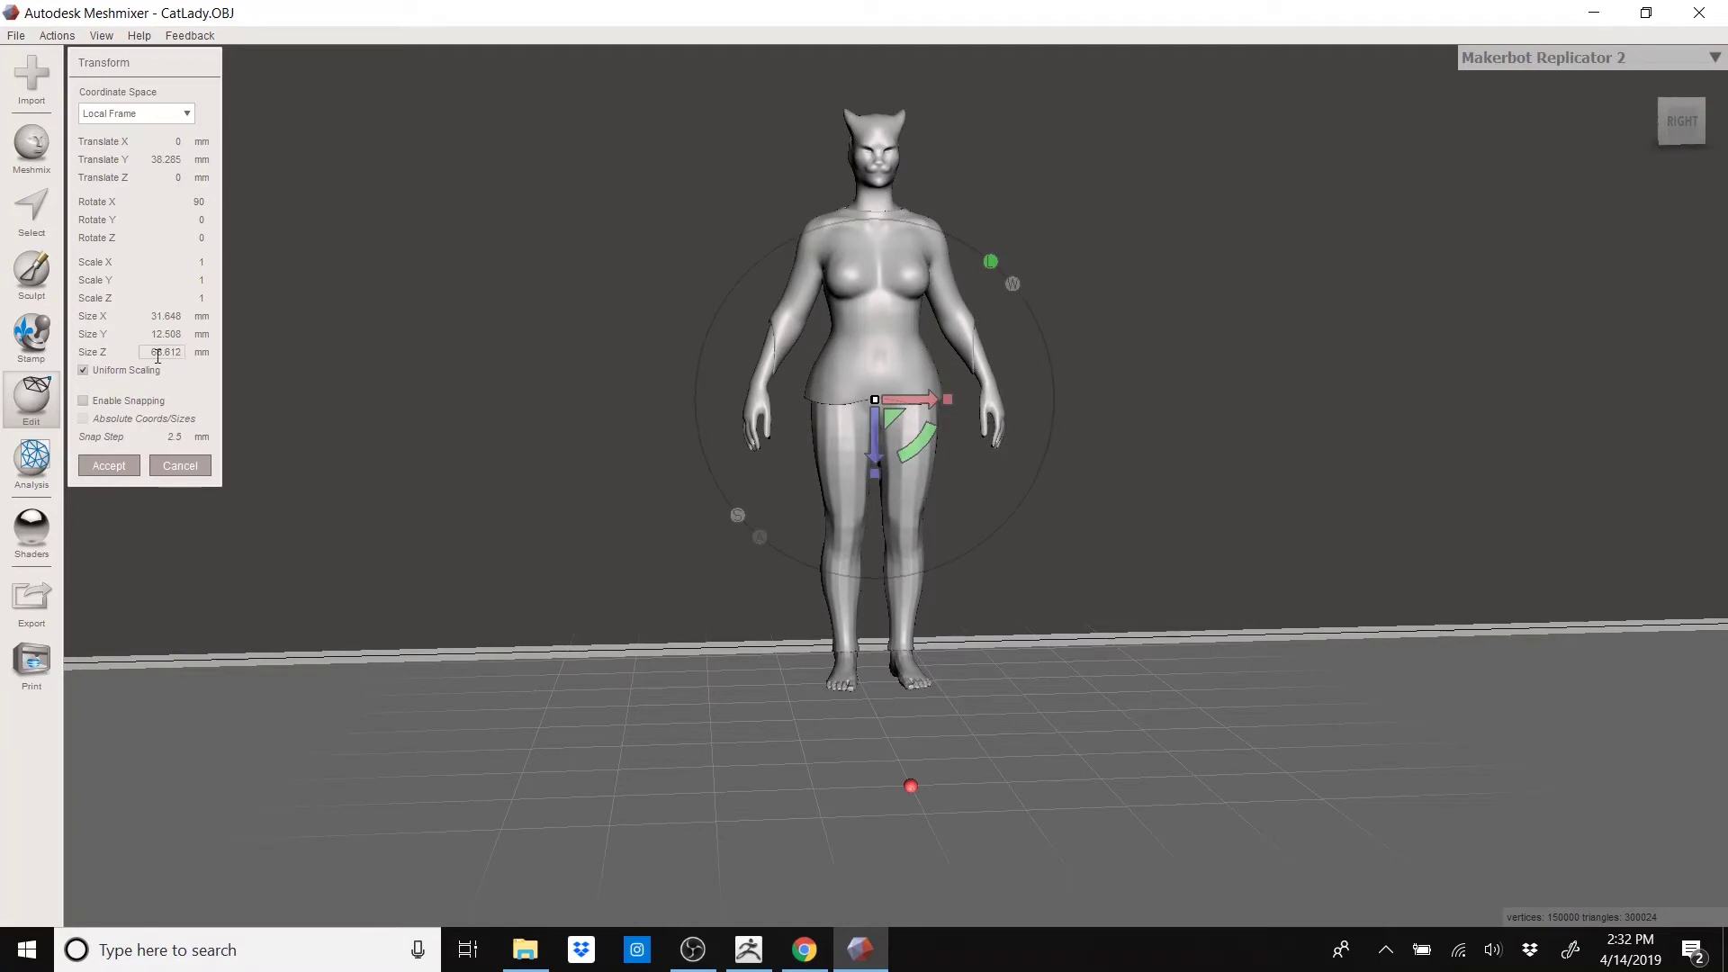
- Scale the figure uniformly to 31 mm tall (0.4518) and accept the transform
{"action": "double_click", "coordinate": [158, 353]}
{"action": "type", "text": "31"}
{"action": "key", "text": "Return"}
{"action": "right_click_drag", "start_coordinate": [893, 204], "coordinate": [866, 382]}
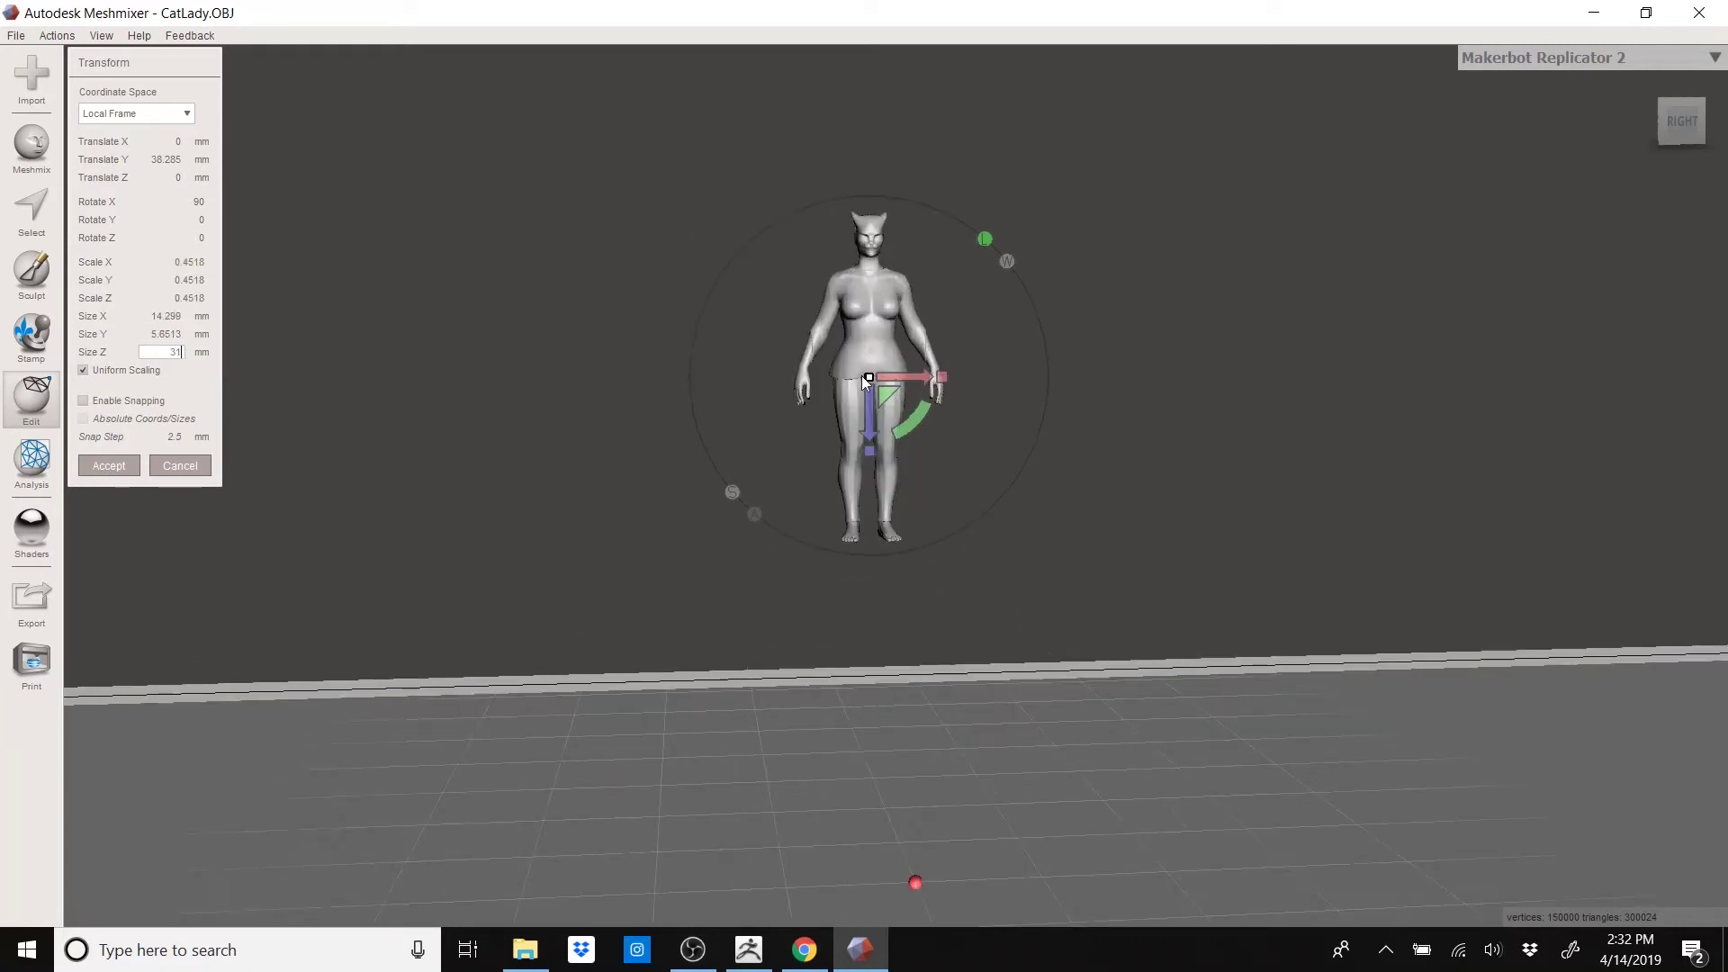
{"action": "scroll", "coordinate": [704, 337], "scroll_direction": "up", "scroll_amount": 5}
{"action": "middle_click_drag", "start_coordinate": [704, 338], "coordinate": [704, 387]}
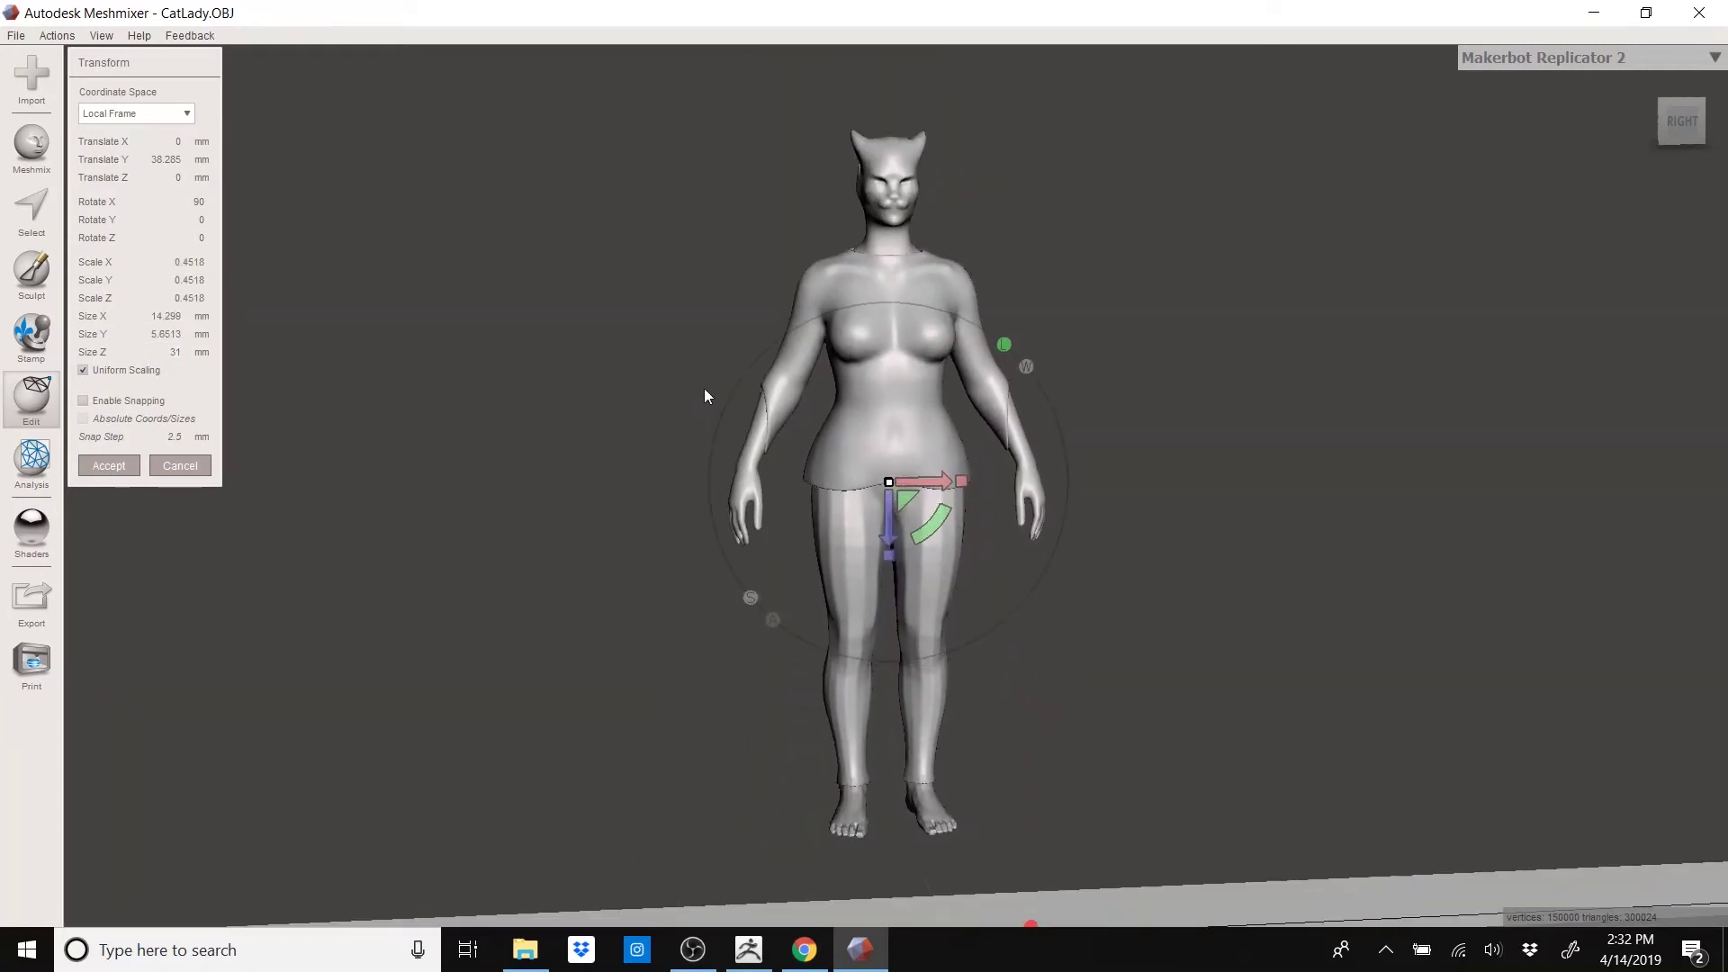
{"action": "left_click", "coordinate": [109, 466]}
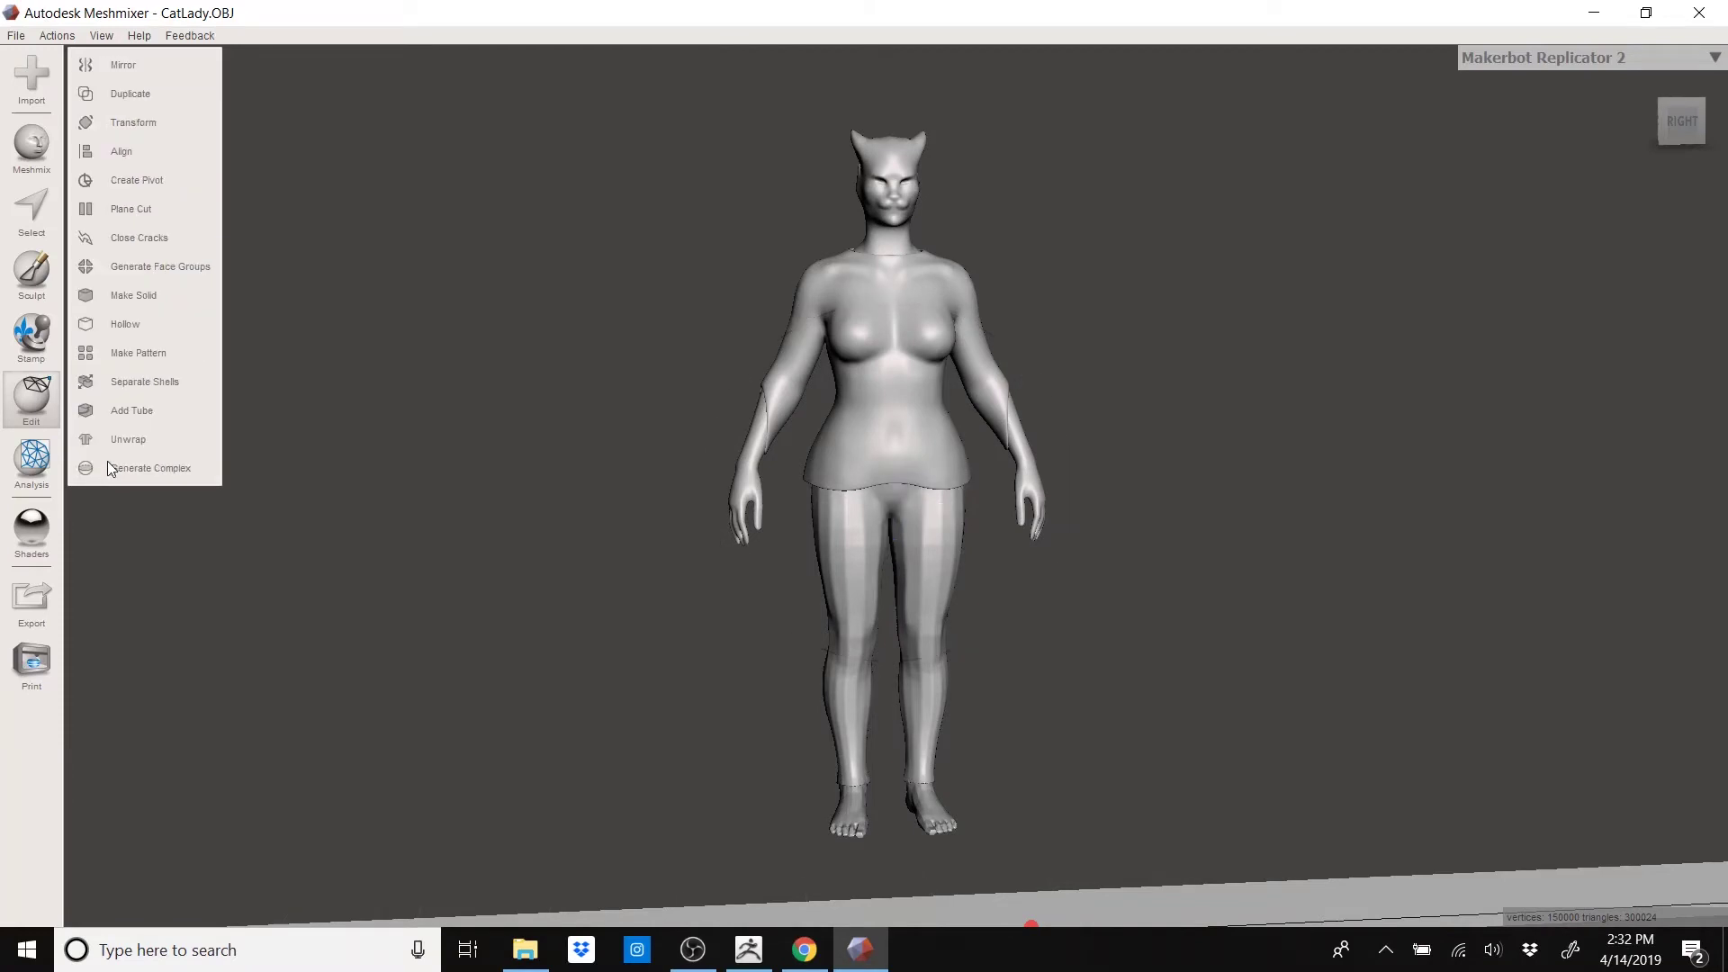
- Measure the figure vertically from feet to top, reading 28.59863, then close Measure
{"action": "left_click", "coordinate": [32, 459]}
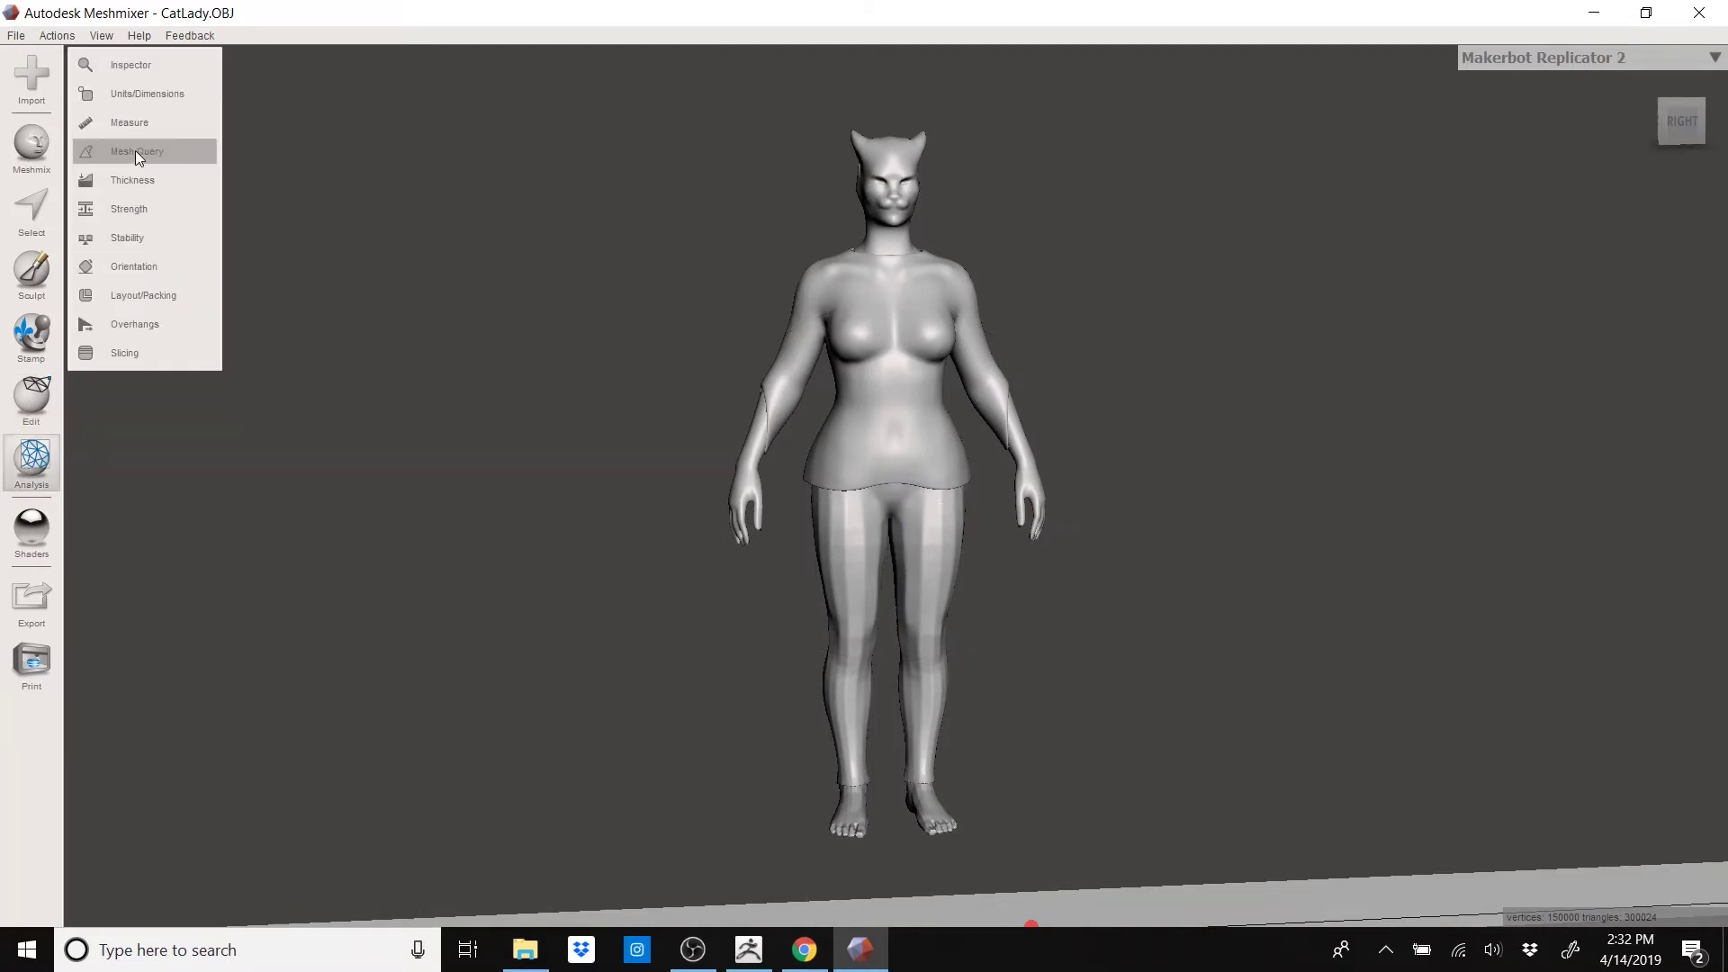
{"action": "left_click", "coordinate": [146, 122]}
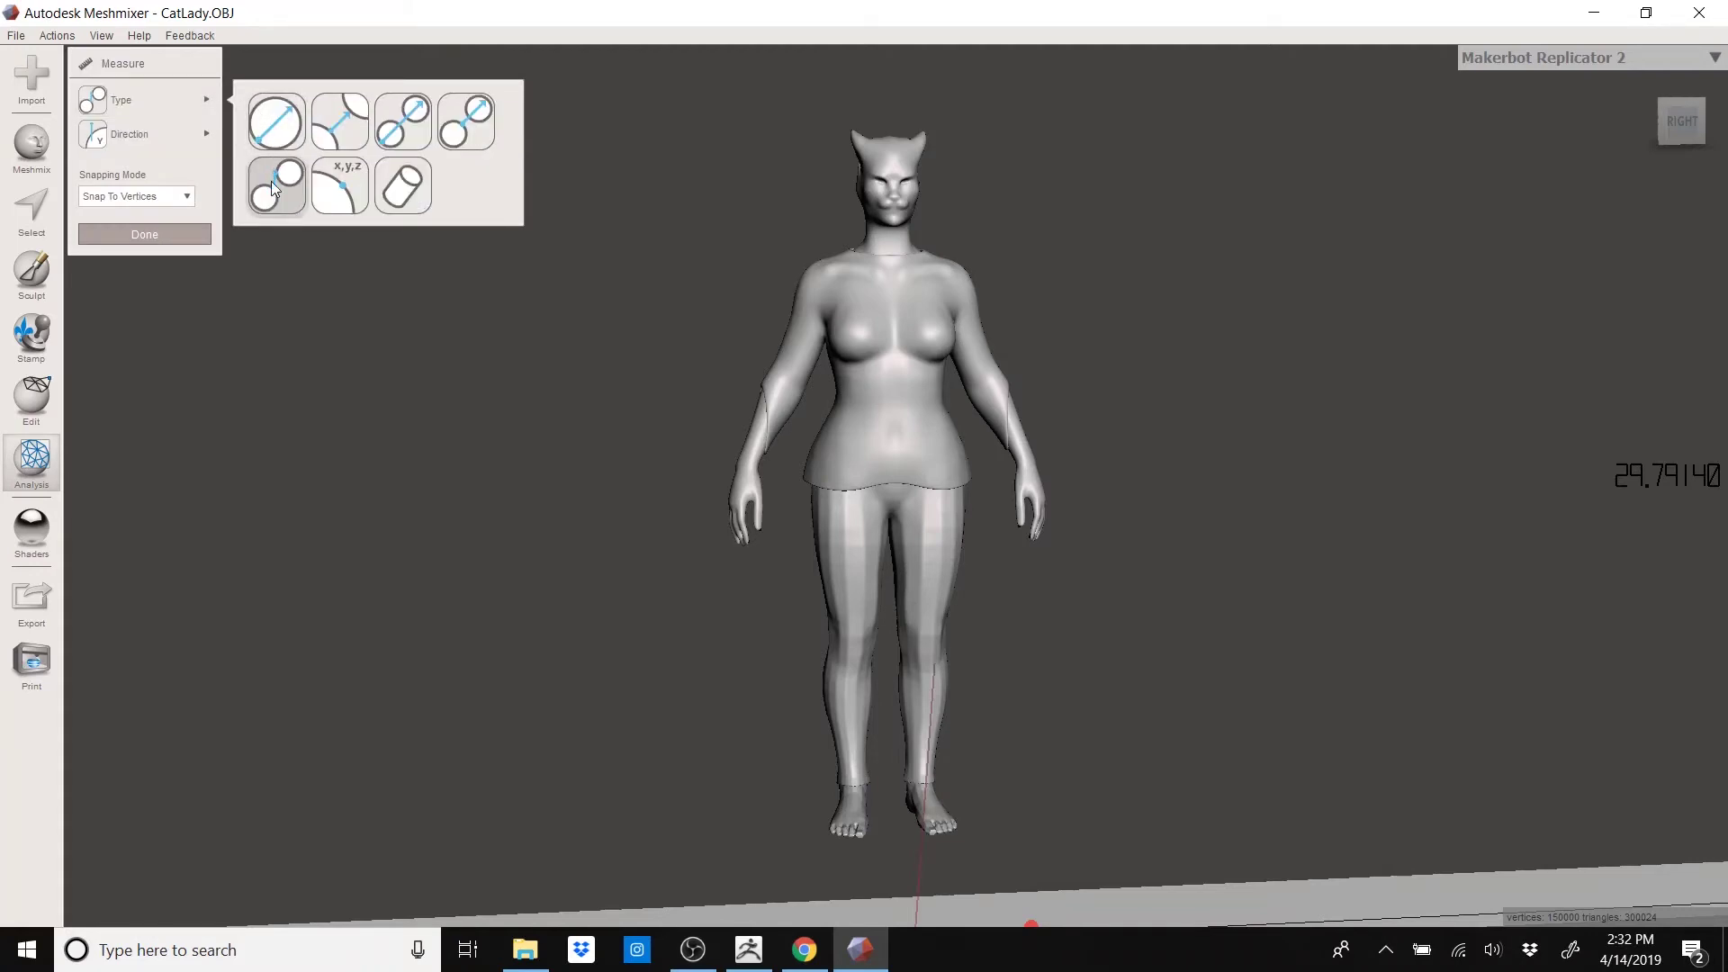
{"action": "mouse_move", "coordinate": [142, 138]}
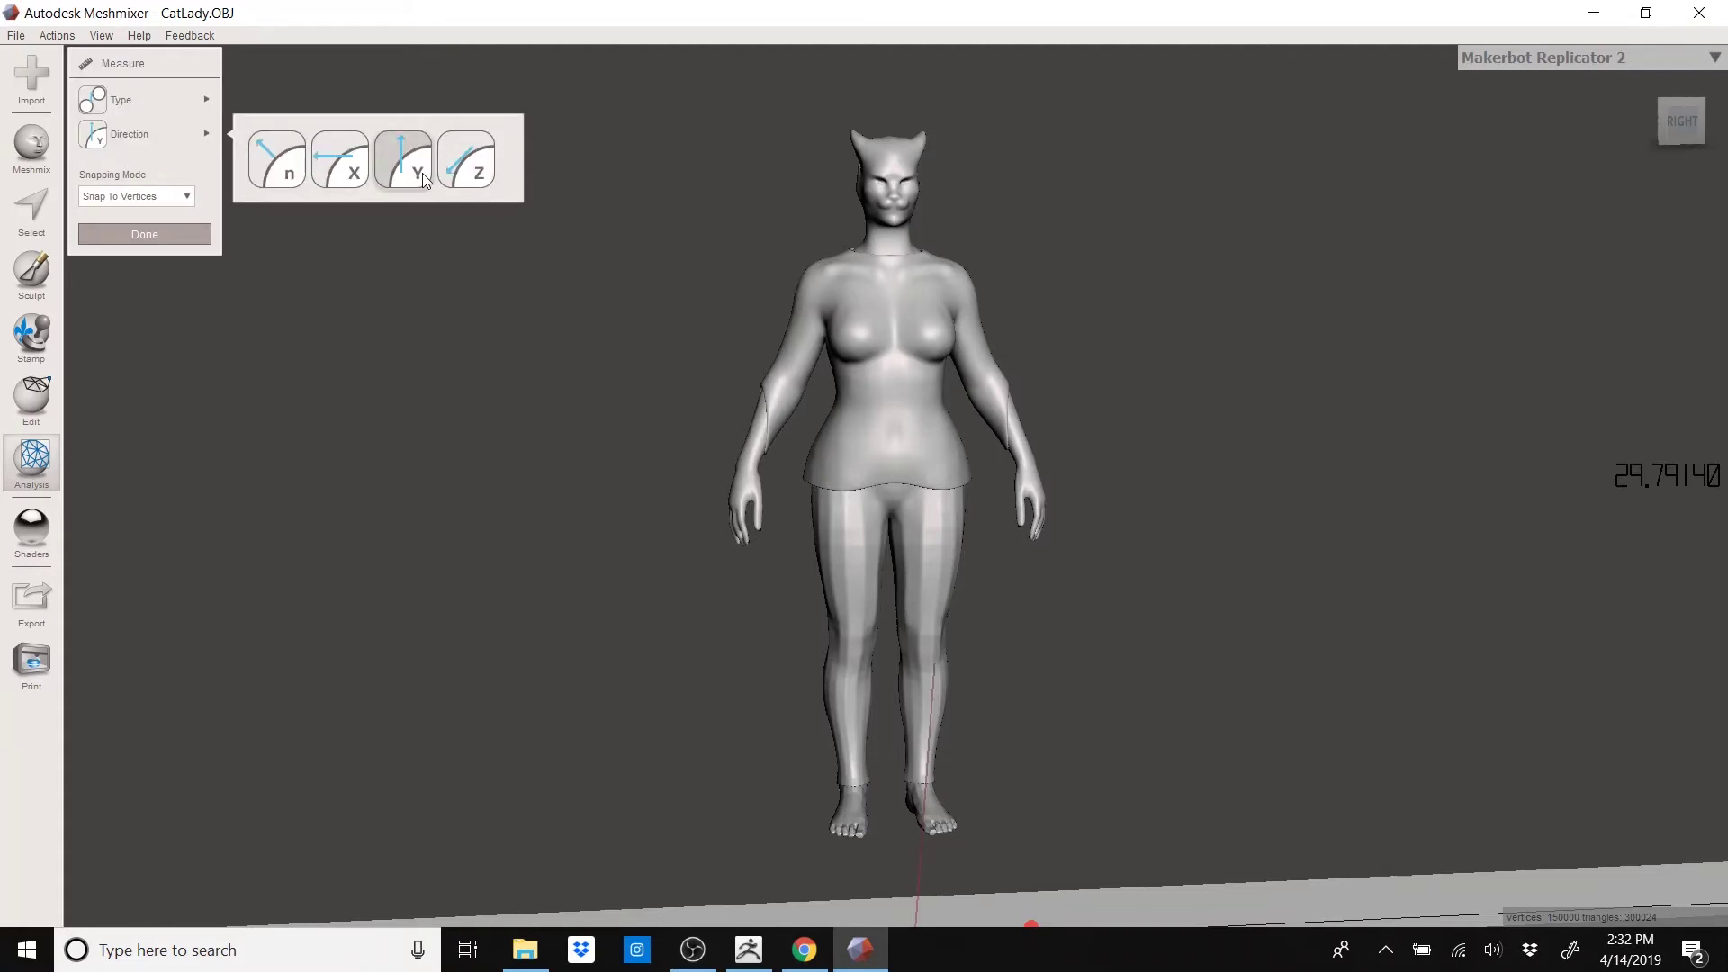
{"action": "left_click_drag", "start_coordinate": [936, 661], "coordinate": [909, 182]}
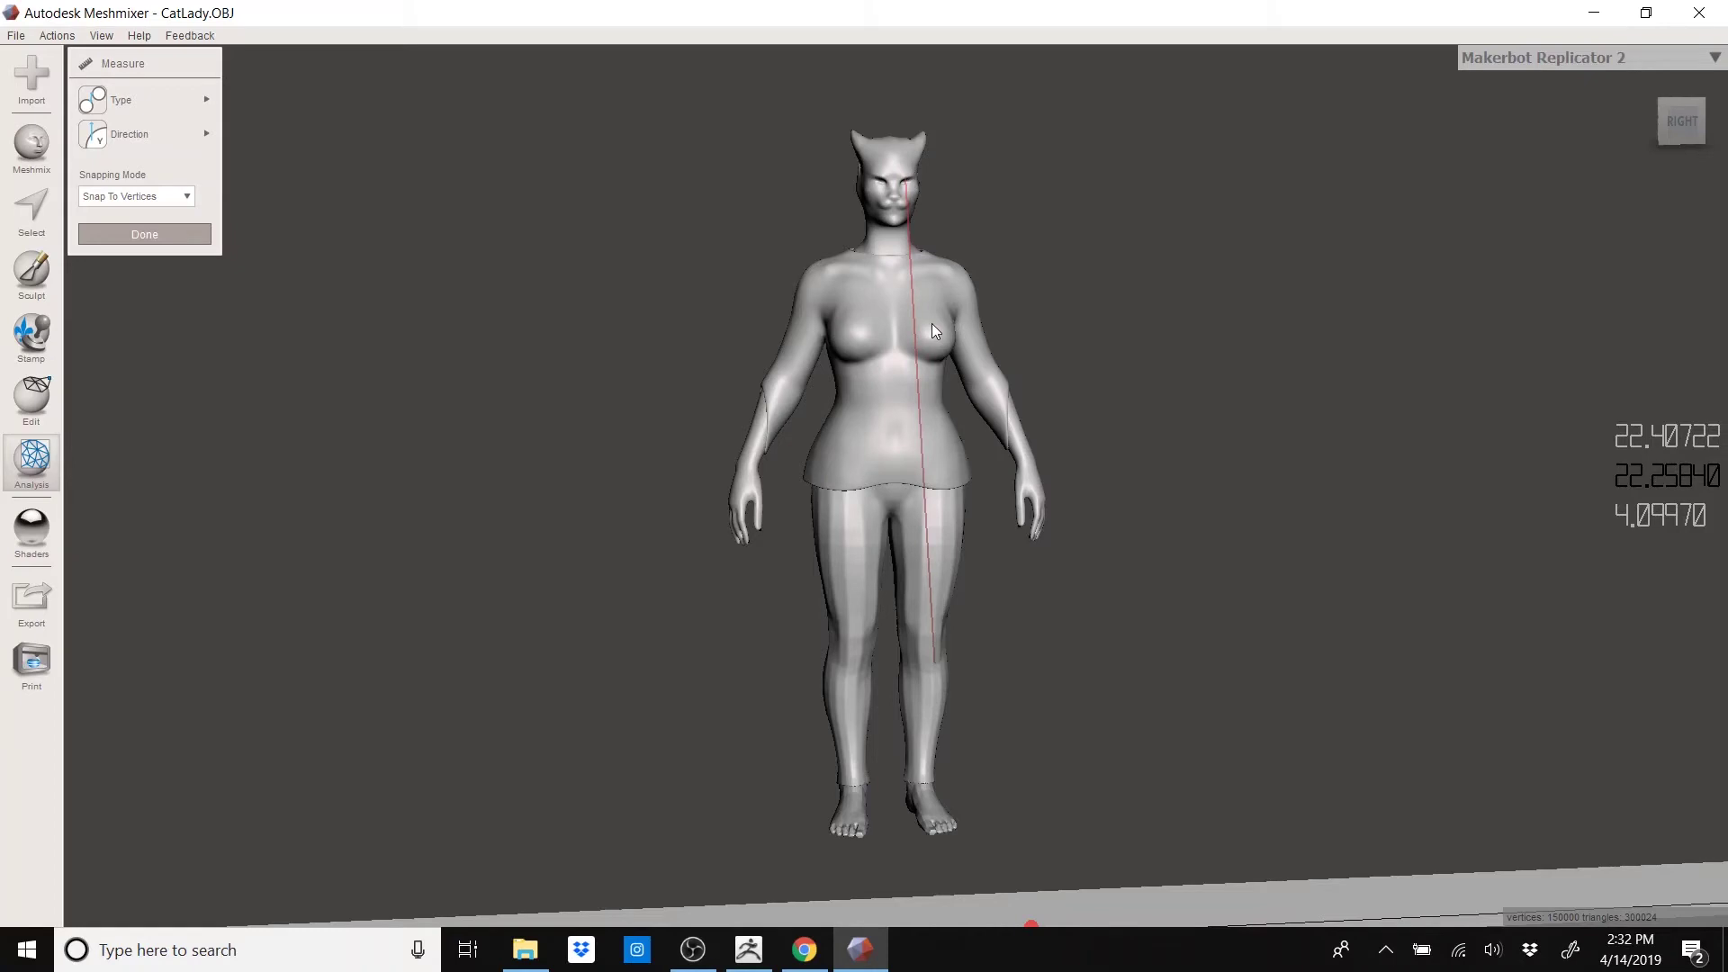
{"action": "left_click", "coordinate": [932, 833]}
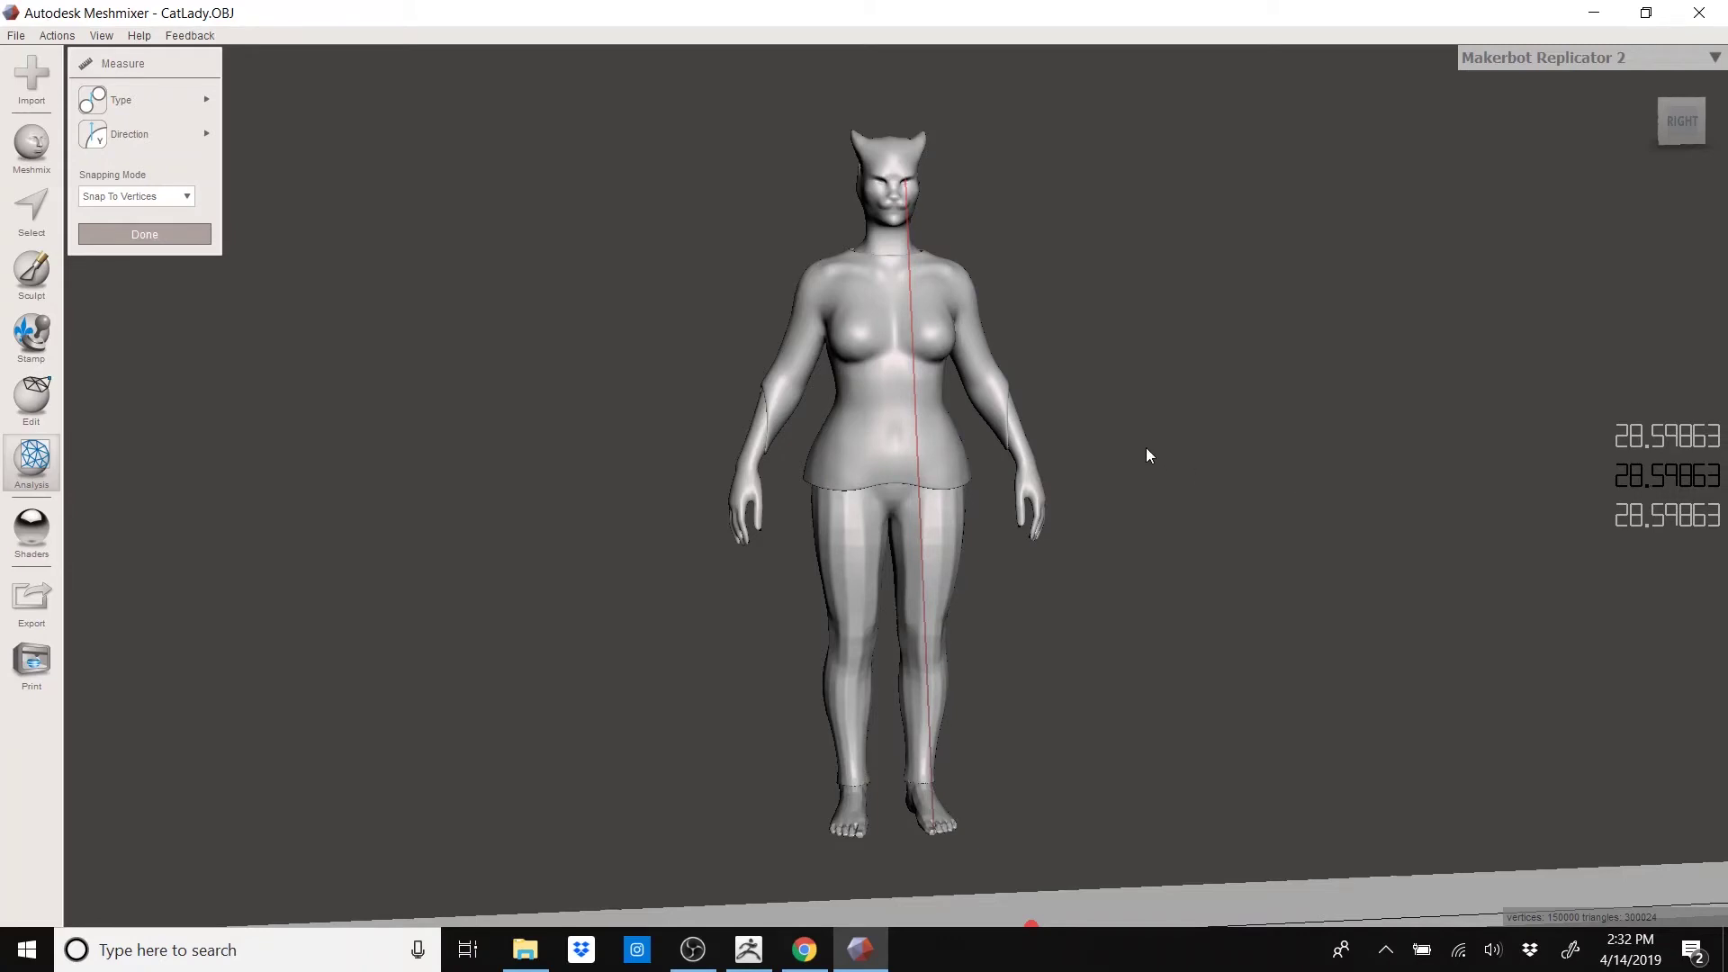
{"action": "left_click", "coordinate": [187, 236]}
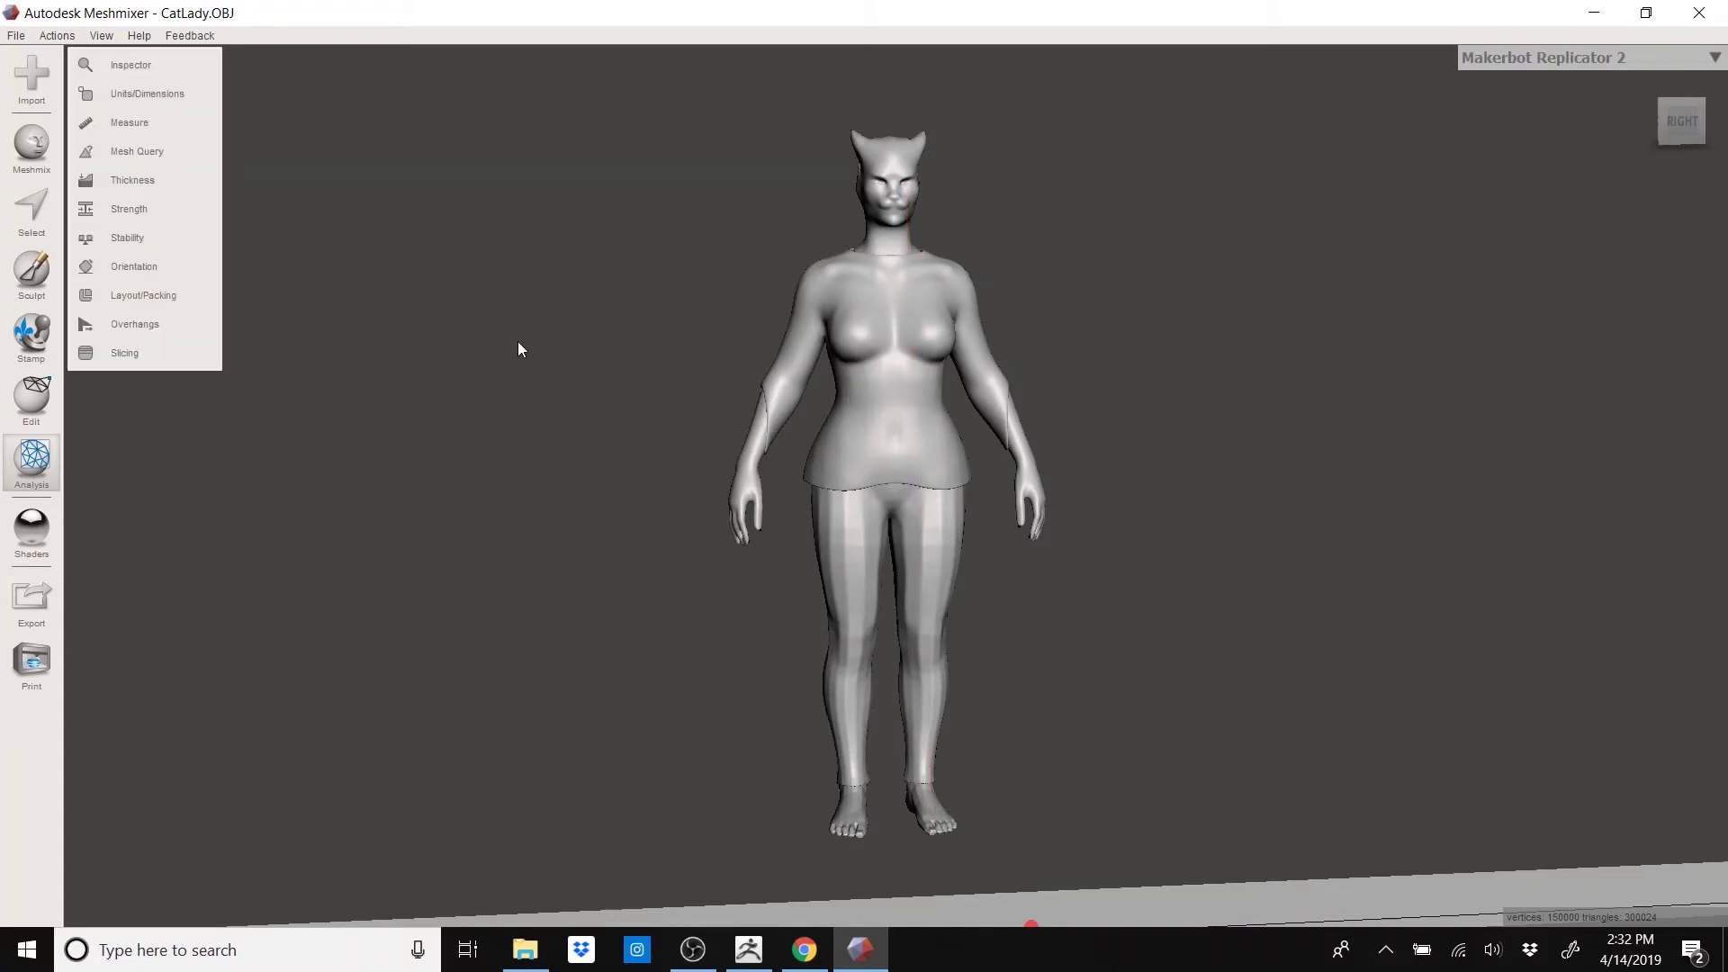
- Append the 25mmCirclBase round base from the Bases folder, allowing its position to shift
{"action": "left_click", "coordinate": [34, 84]}
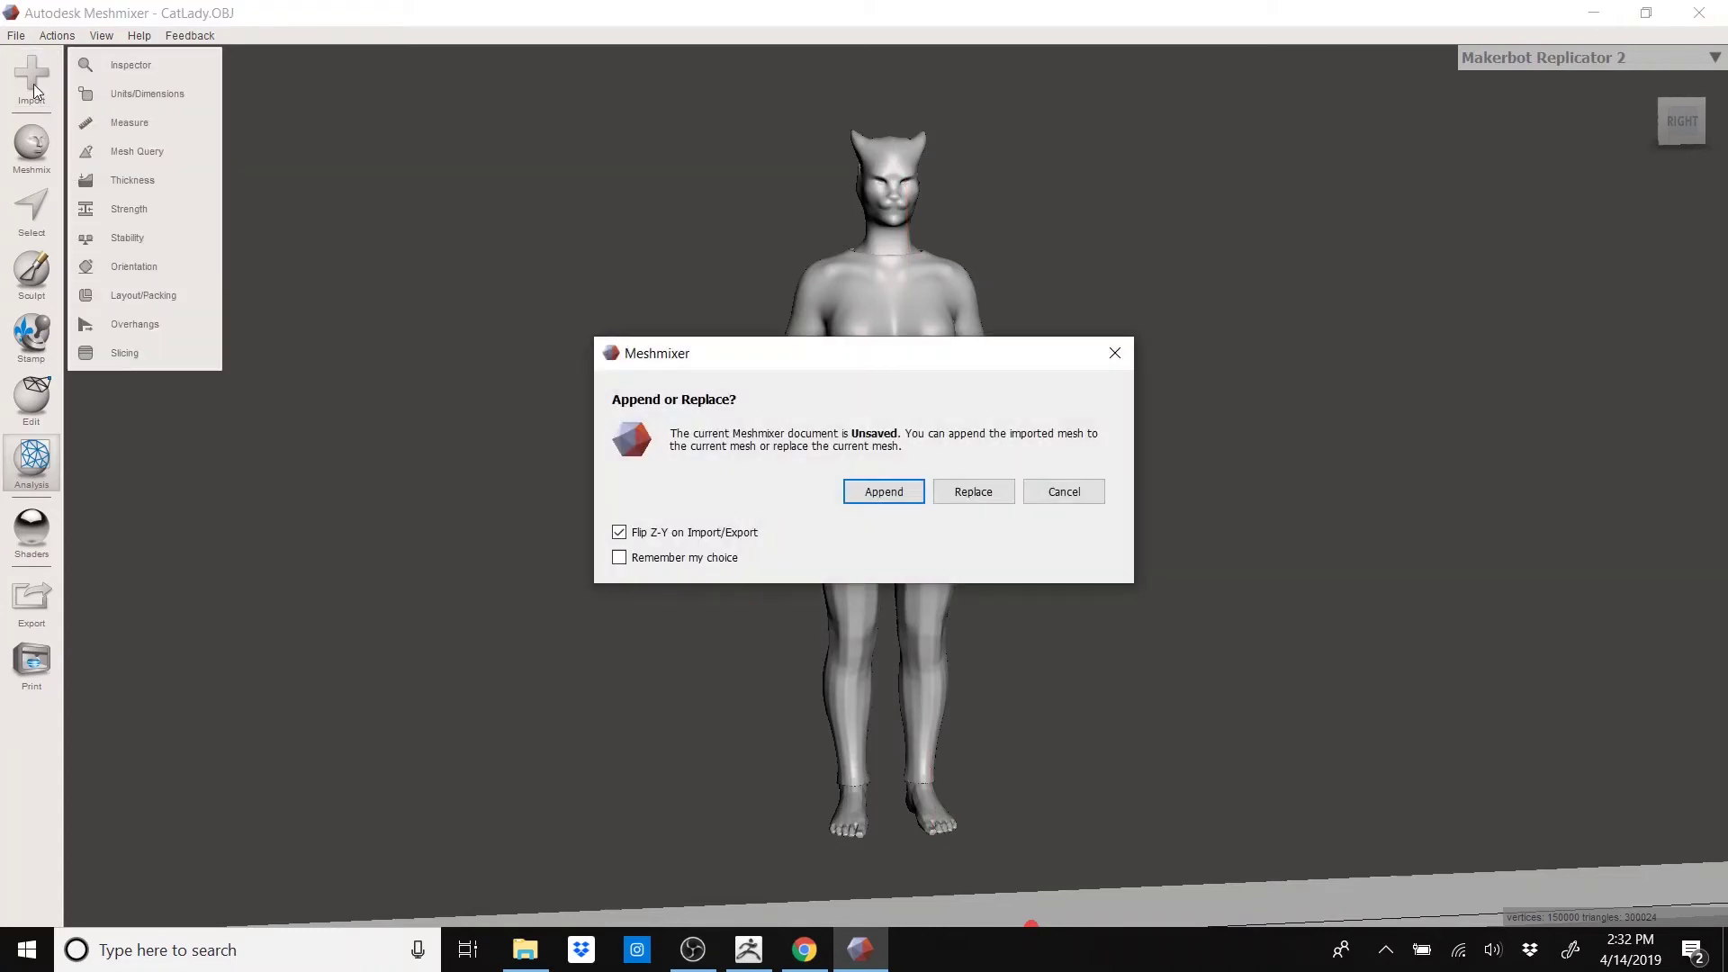
{"action": "left_click", "coordinate": [884, 493]}
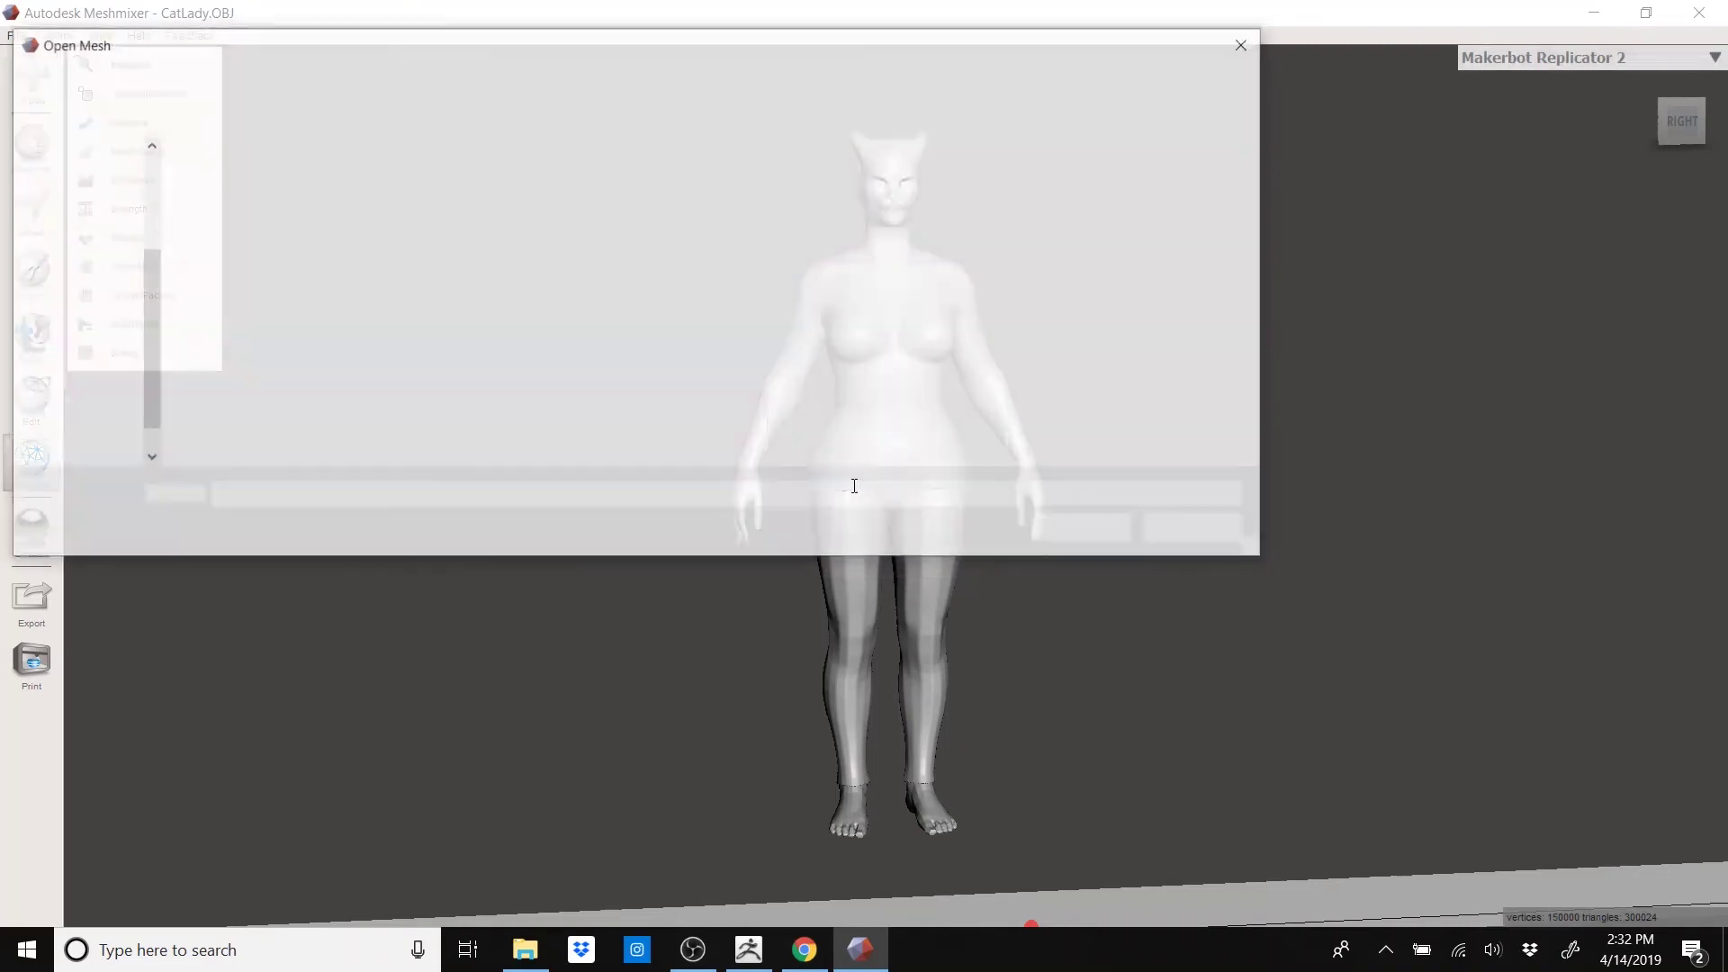
{"action": "left_click", "coordinate": [81, 263]}
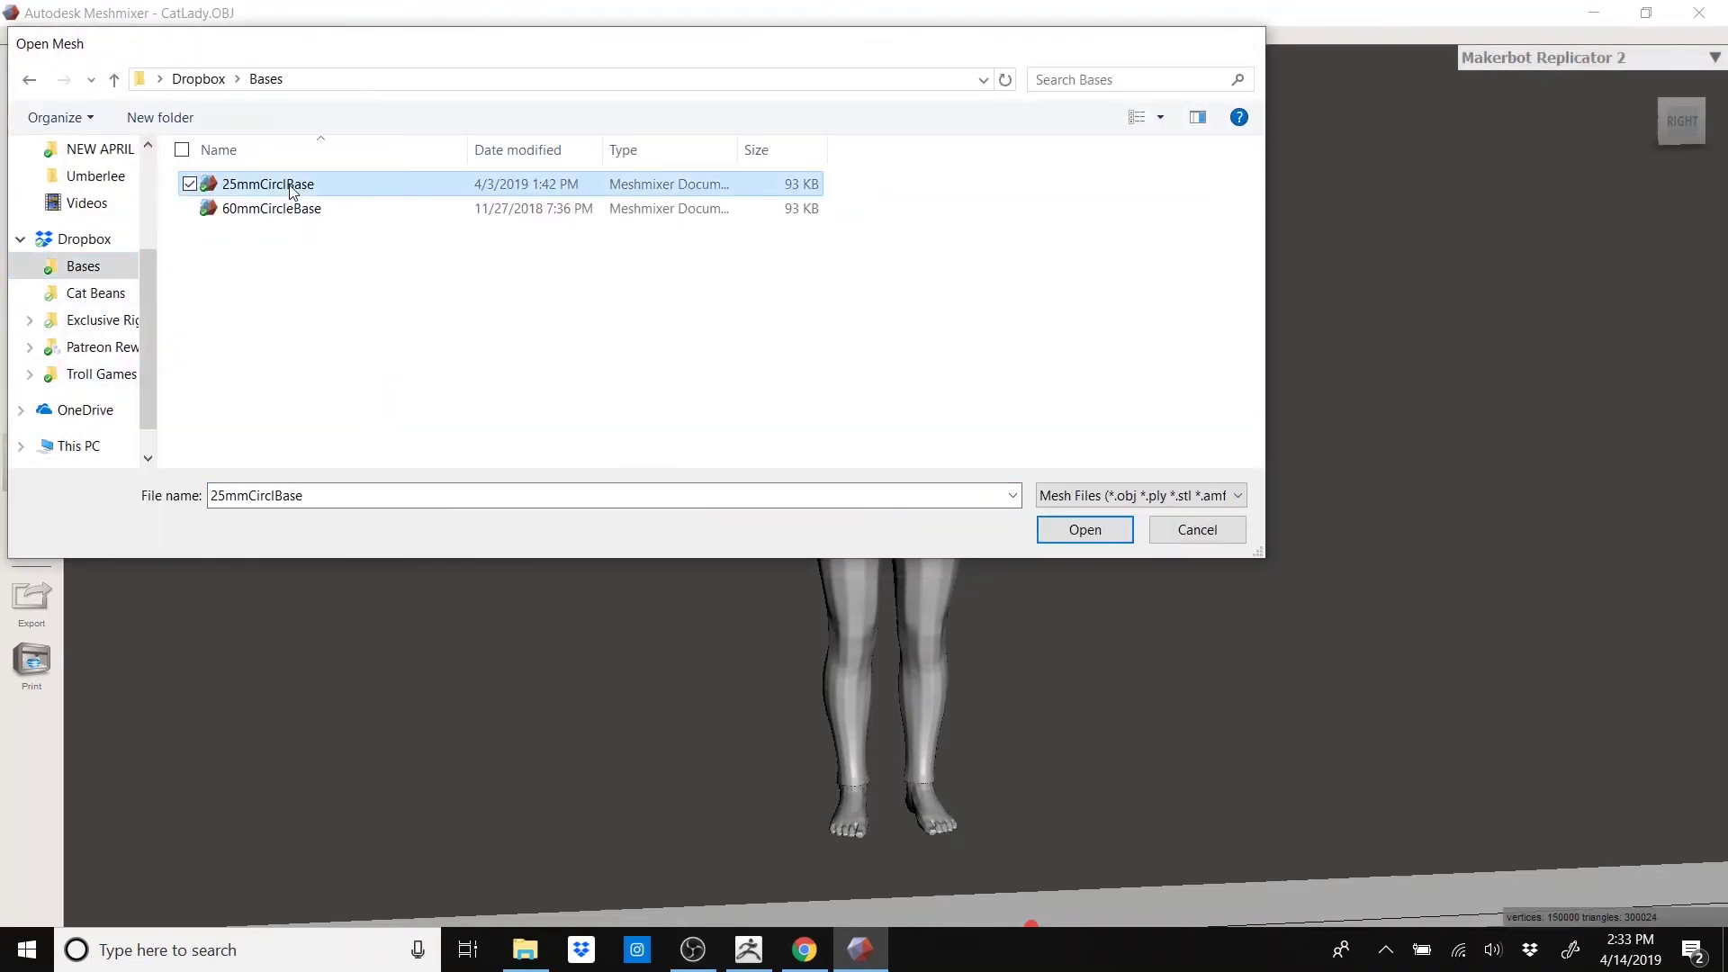
{"action": "double_click", "coordinate": [293, 192]}
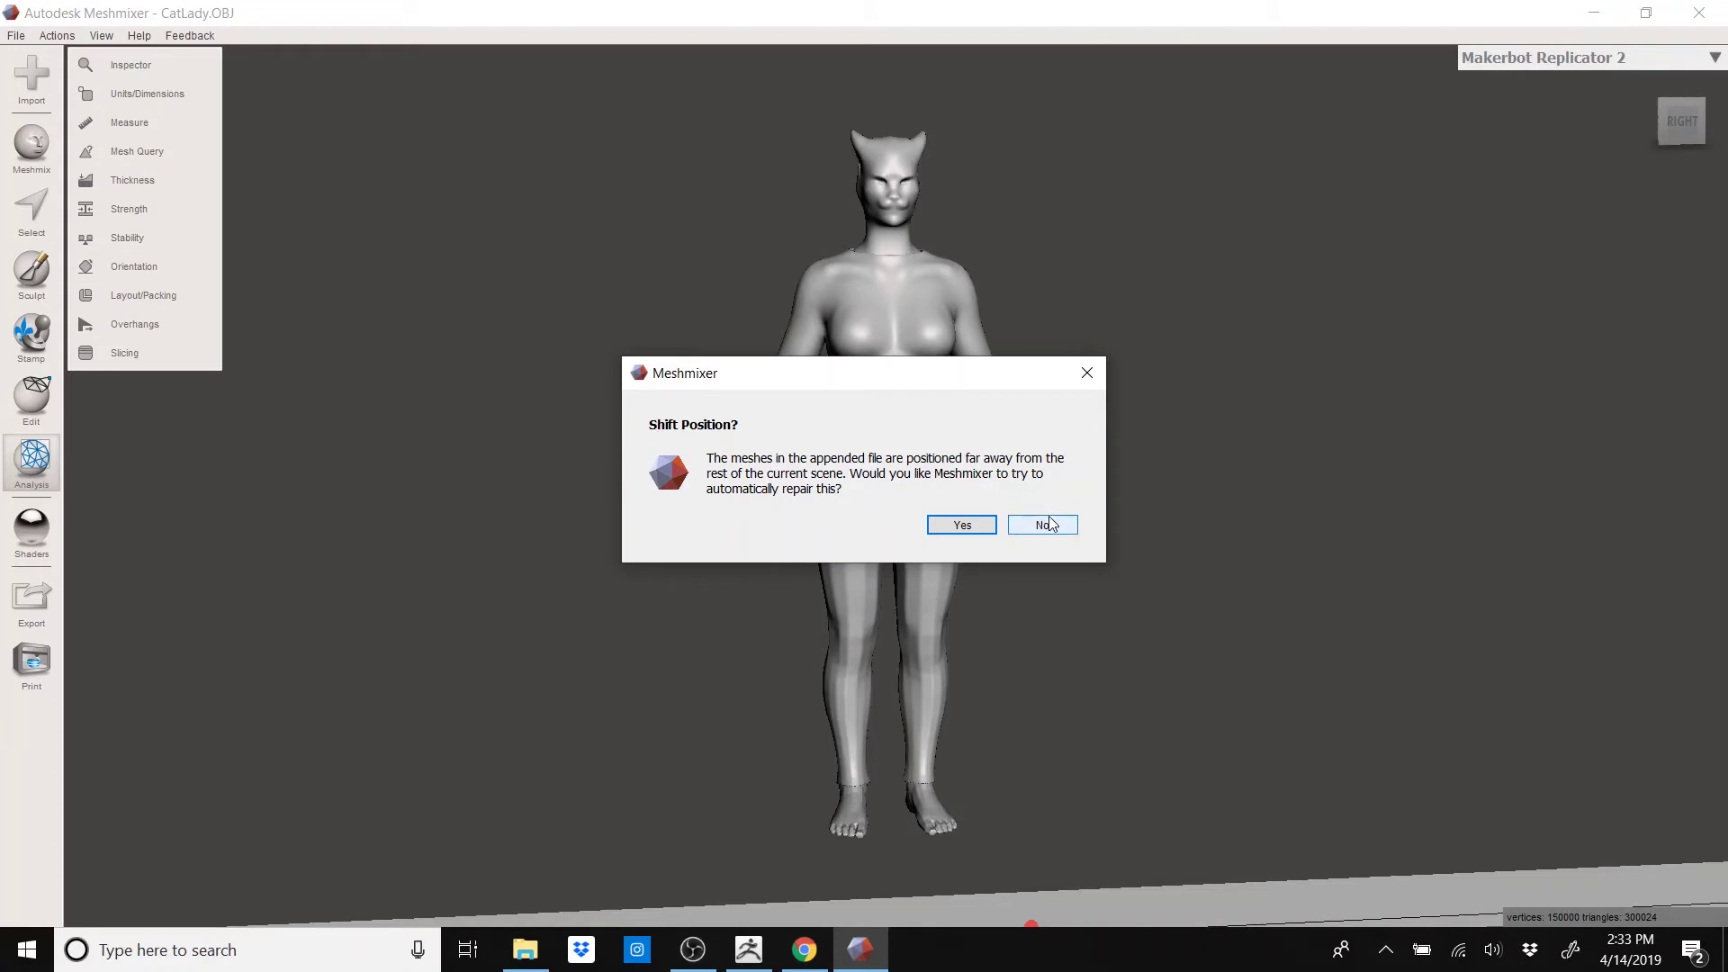
{"action": "left_click", "coordinate": [961, 525]}
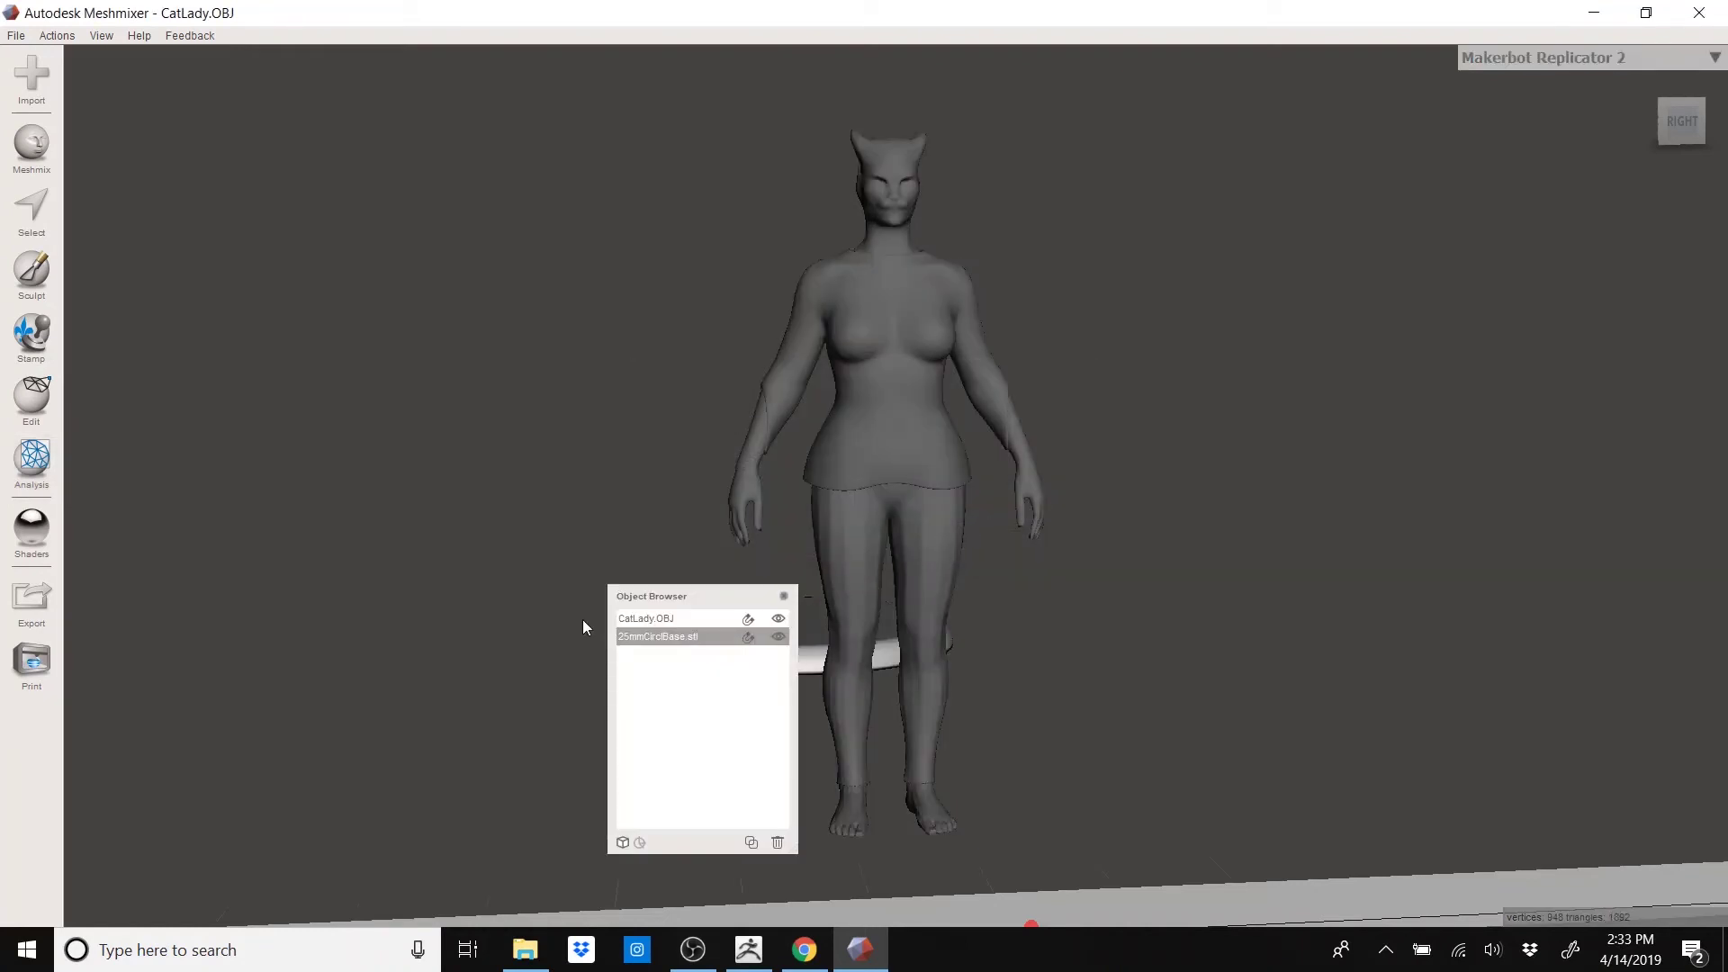
{"action": "left_click_drag", "start_coordinate": [659, 596], "coordinate": [1425, 268]}
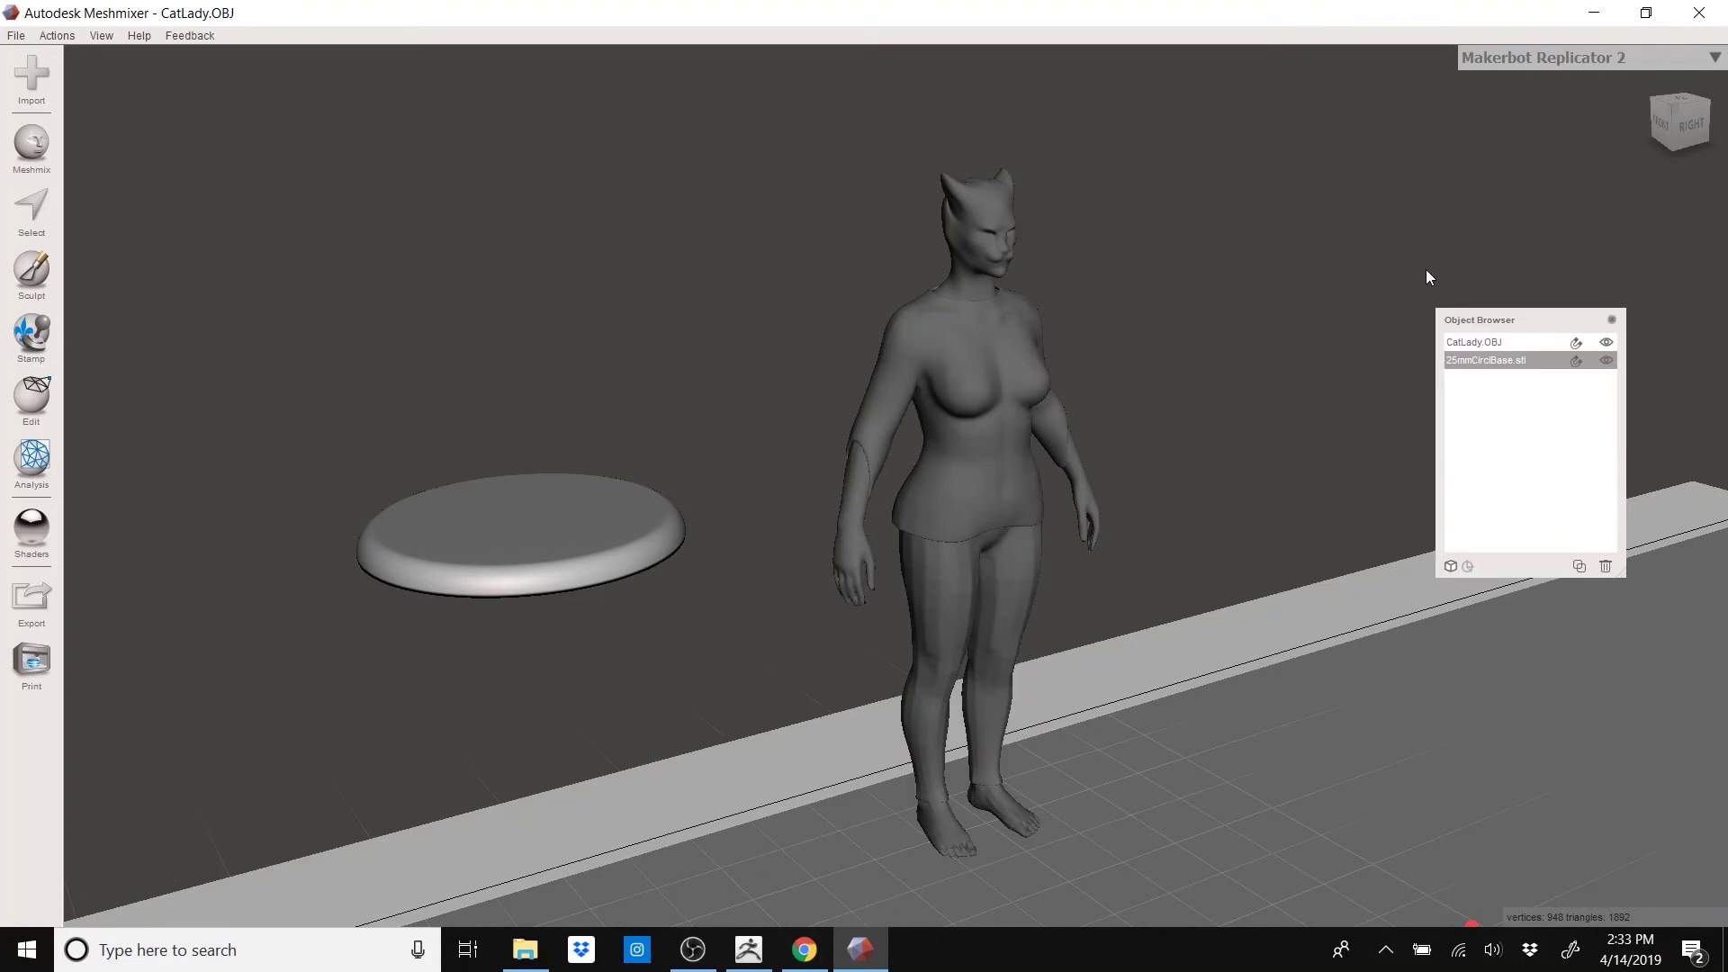
{"action": "left_click", "coordinate": [1476, 343]}
- Move the 25 mm round base with Transform until it sits under the figure's feet, then accept
{"action": "left_click", "coordinate": [1476, 360]}
{"action": "left_click", "coordinate": [33, 401]}
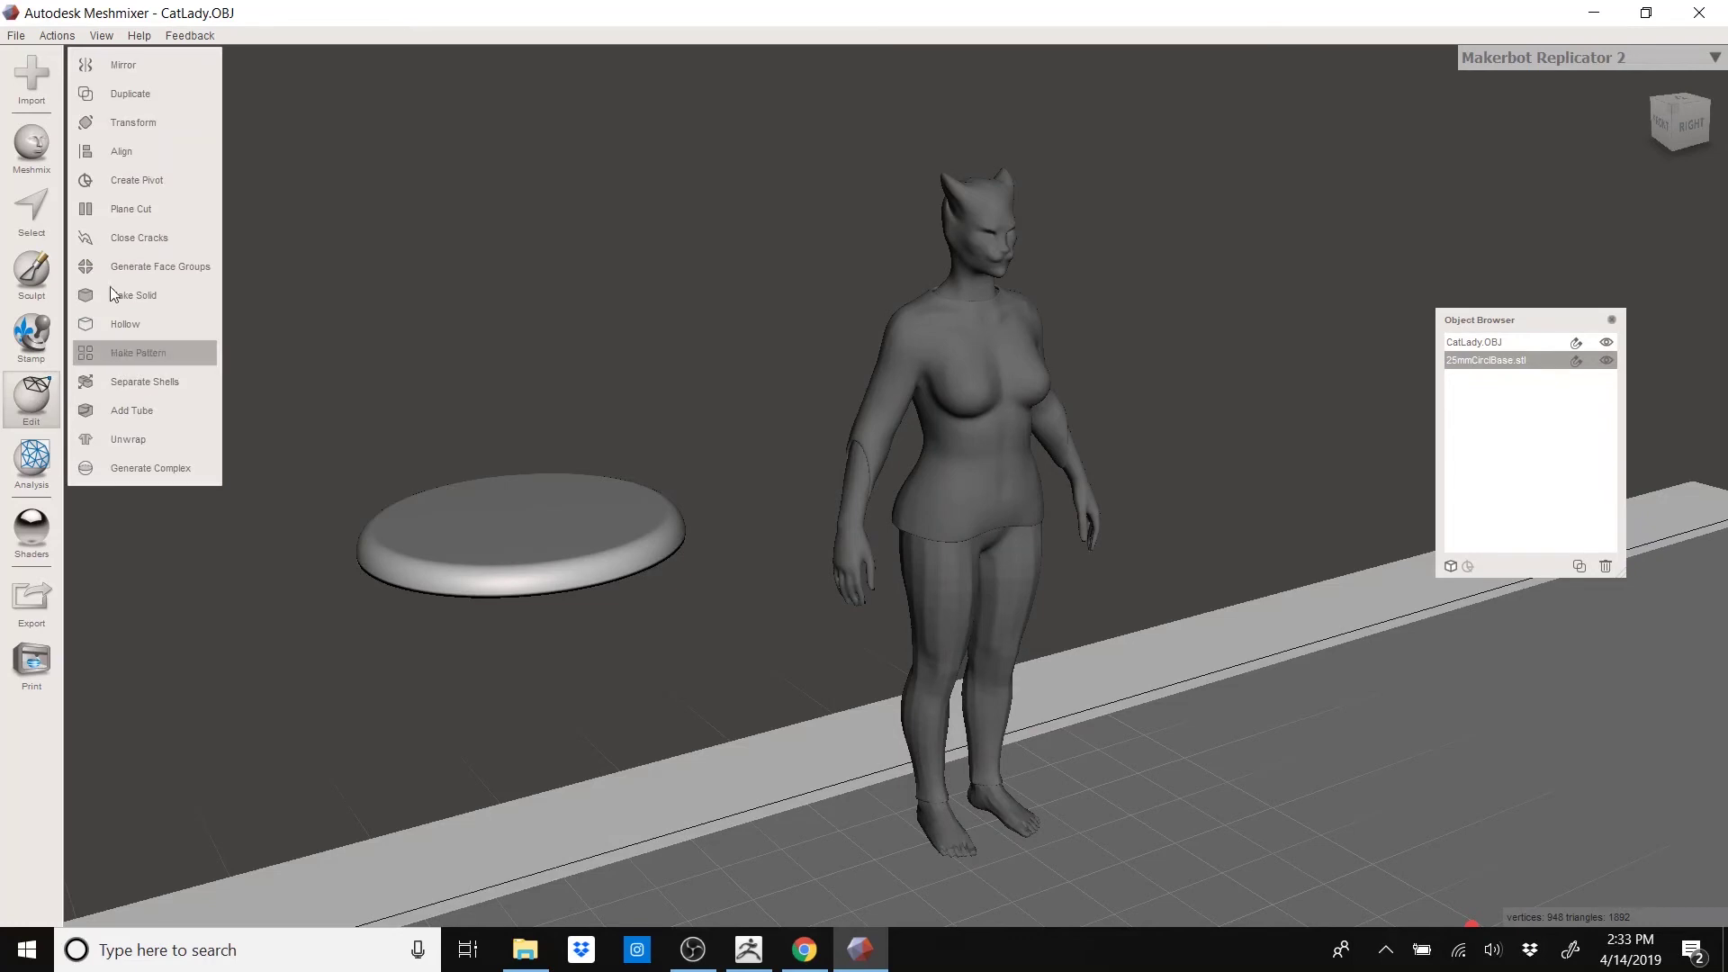
{"action": "left_click", "coordinate": [150, 124]}
{"action": "left_click_drag", "start_coordinate": [541, 547], "coordinate": [1013, 871]}
{"action": "right_click_drag", "start_coordinate": [1136, 720], "coordinate": [1006, 576]}
{"action": "left_click_drag", "start_coordinate": [814, 714], "coordinate": [771, 628]}
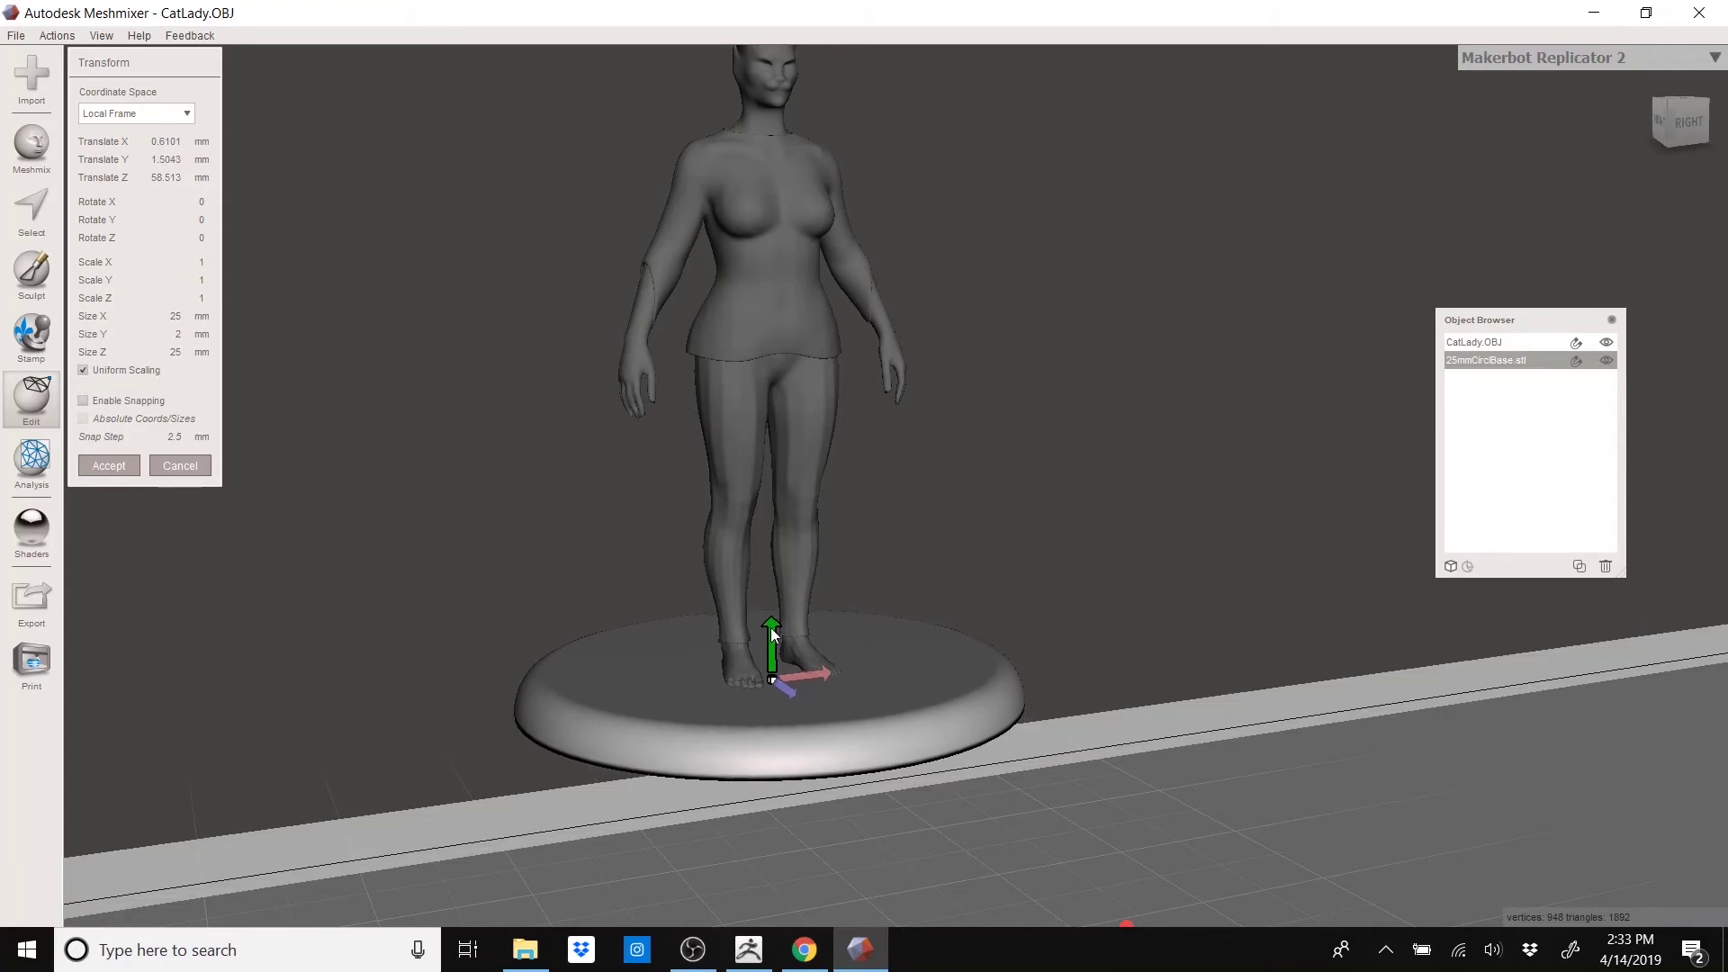
{"action": "right_click_drag", "start_coordinate": [771, 628], "coordinate": [1246, 573]}
{"action": "left_click_drag", "start_coordinate": [991, 693], "coordinate": [1080, 668]}
{"action": "right_click_drag", "start_coordinate": [1229, 655], "coordinate": [1076, 539]}
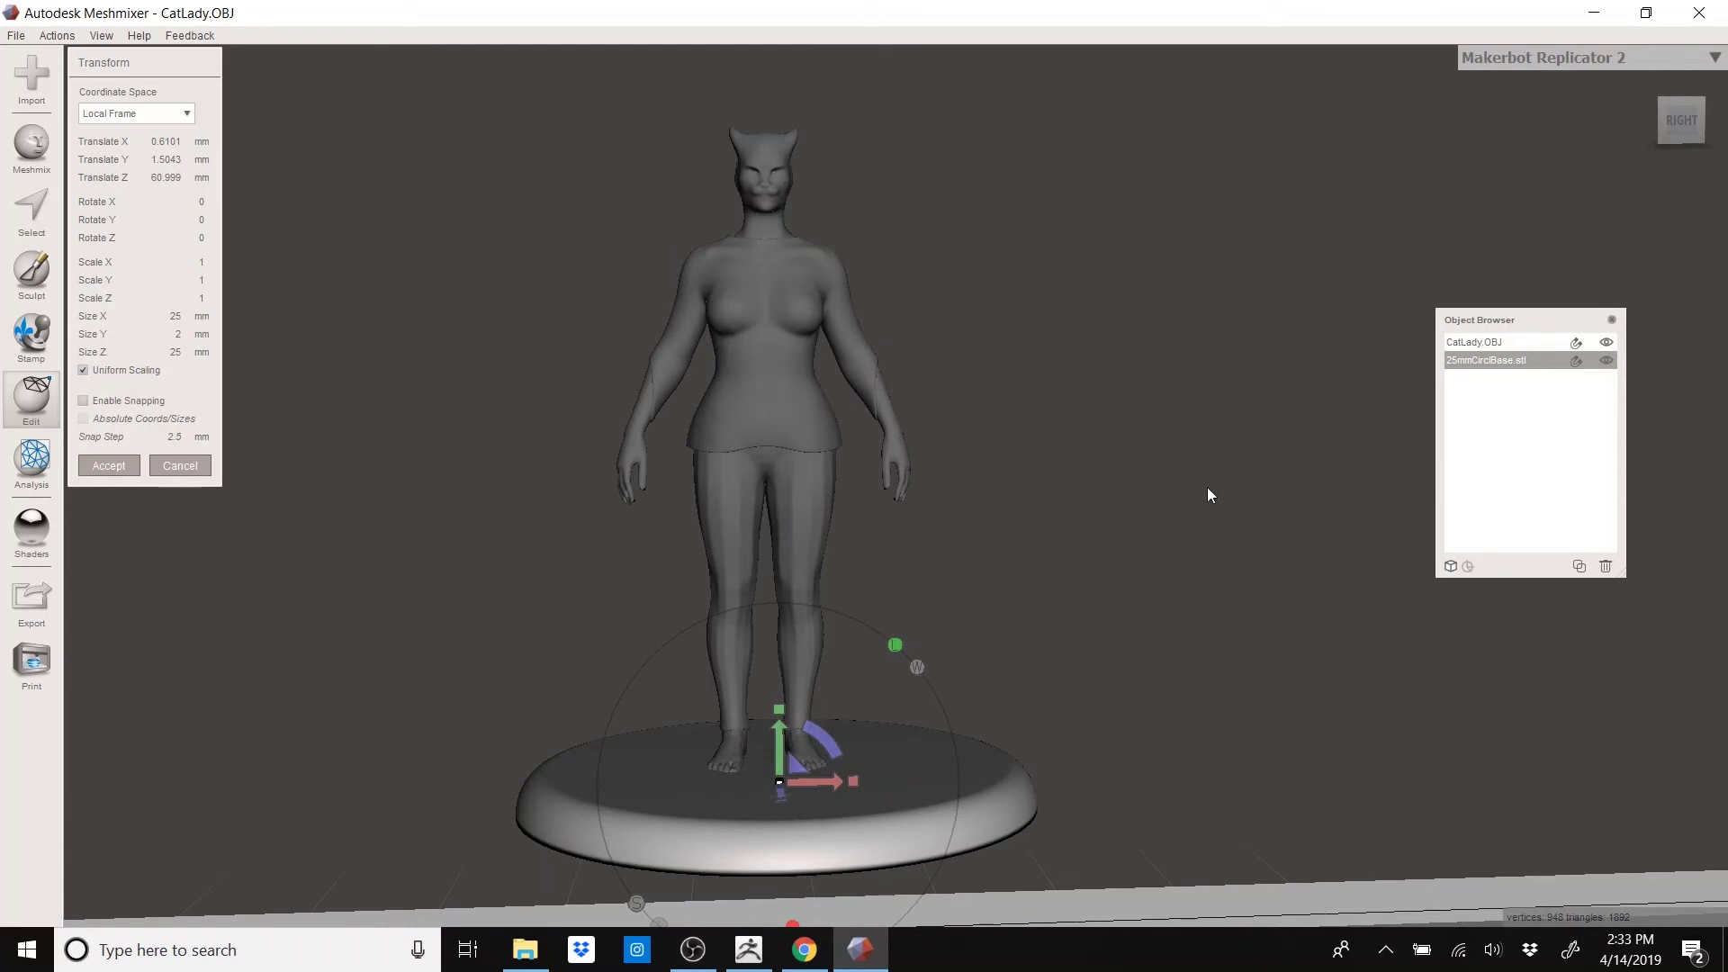
{"action": "scroll", "coordinate": [1169, 509], "scroll_direction": "up", "scroll_amount": 2}
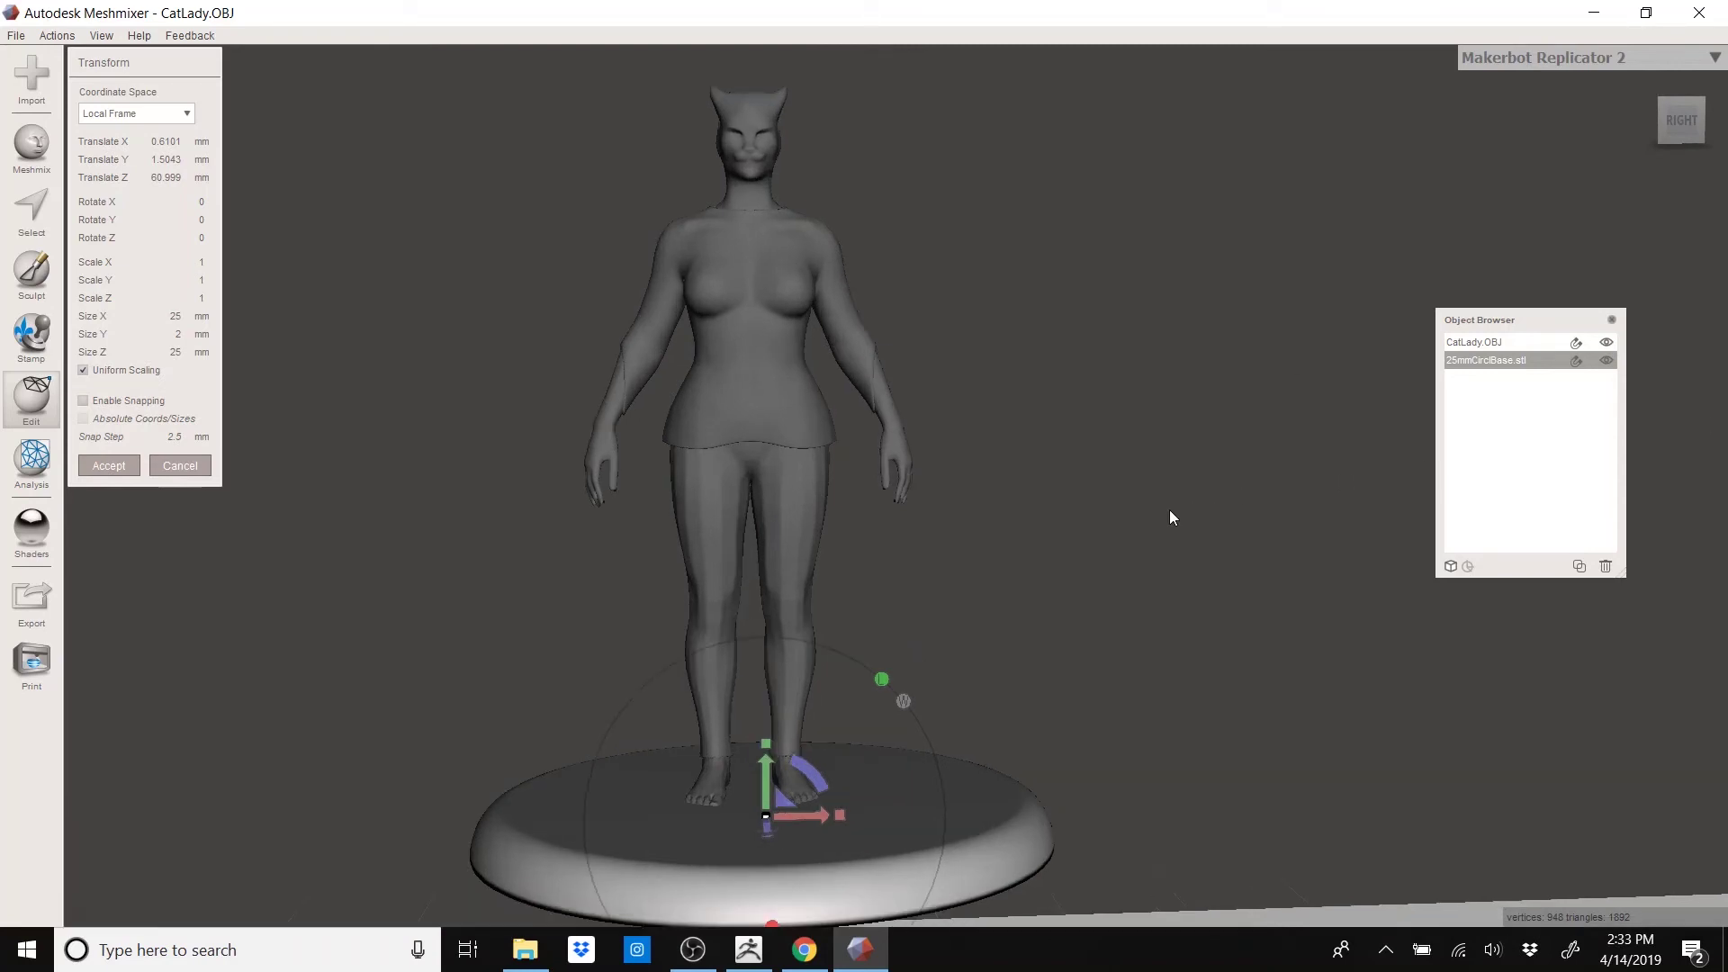
{"action": "left_click", "coordinate": [109, 465]}
{"action": "scroll", "coordinate": [1179, 601], "scroll_direction": "down", "scroll_amount": 2}
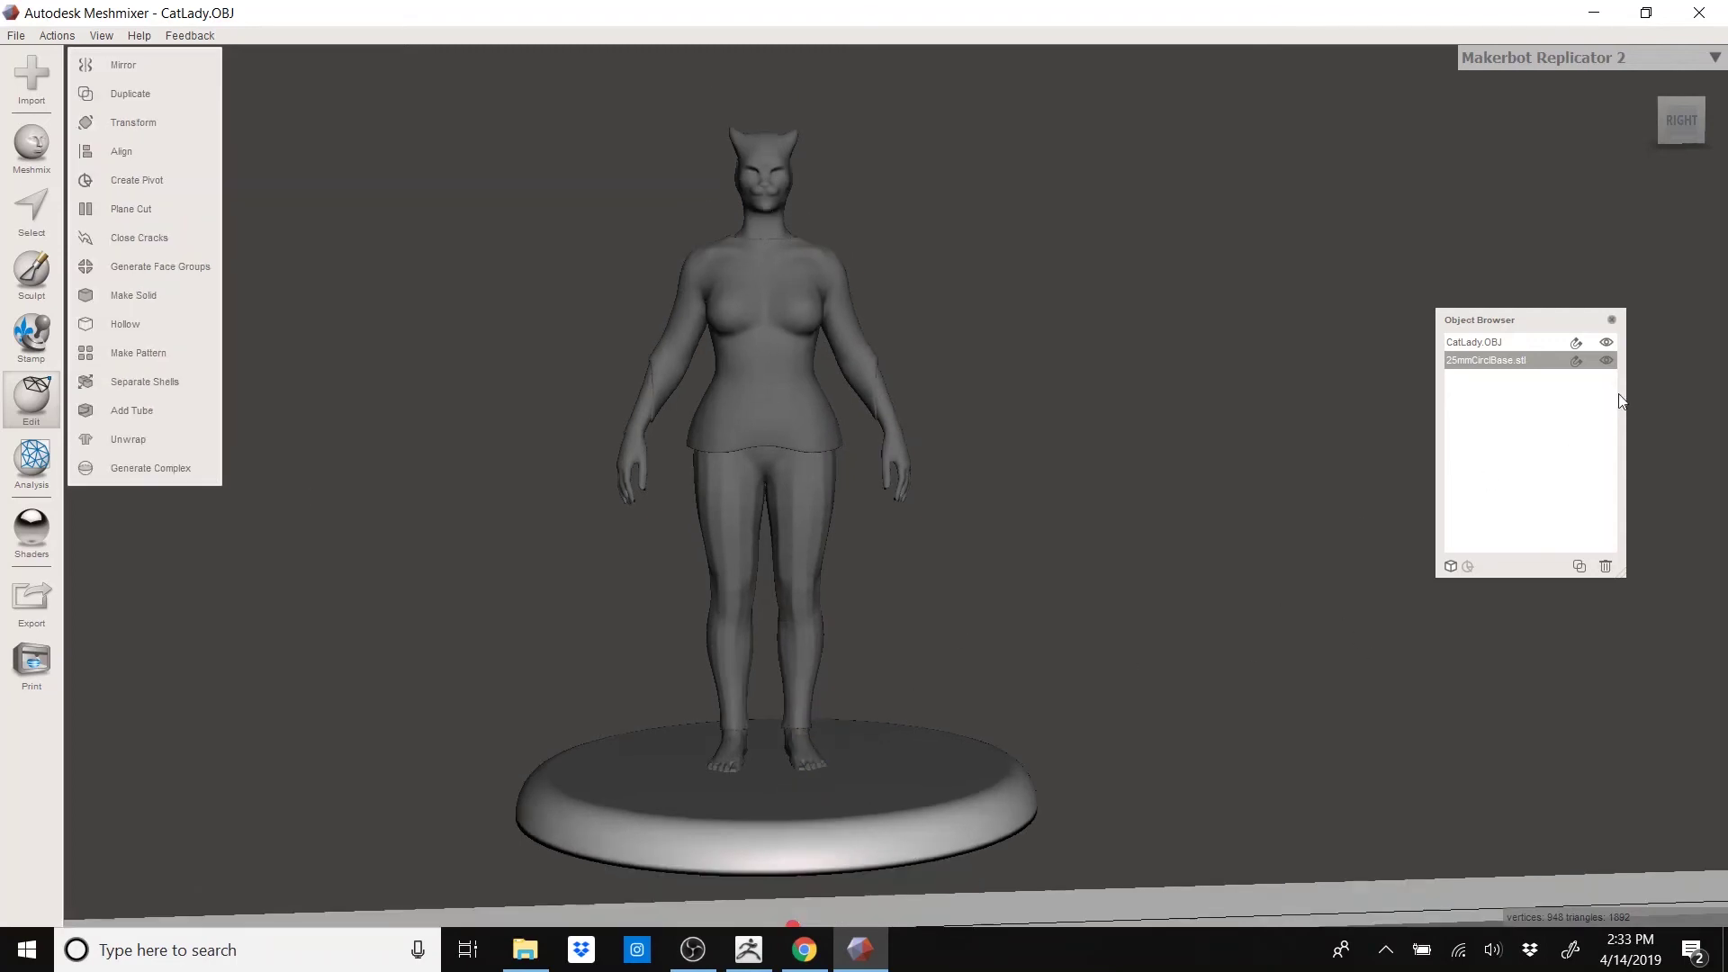
- Combine CatLady.OBJ and 25mmCirclBase.stl into a single CatLady.OBJ mesh
{"action": "left_click", "coordinate": [1496, 342], "text": "shift"}
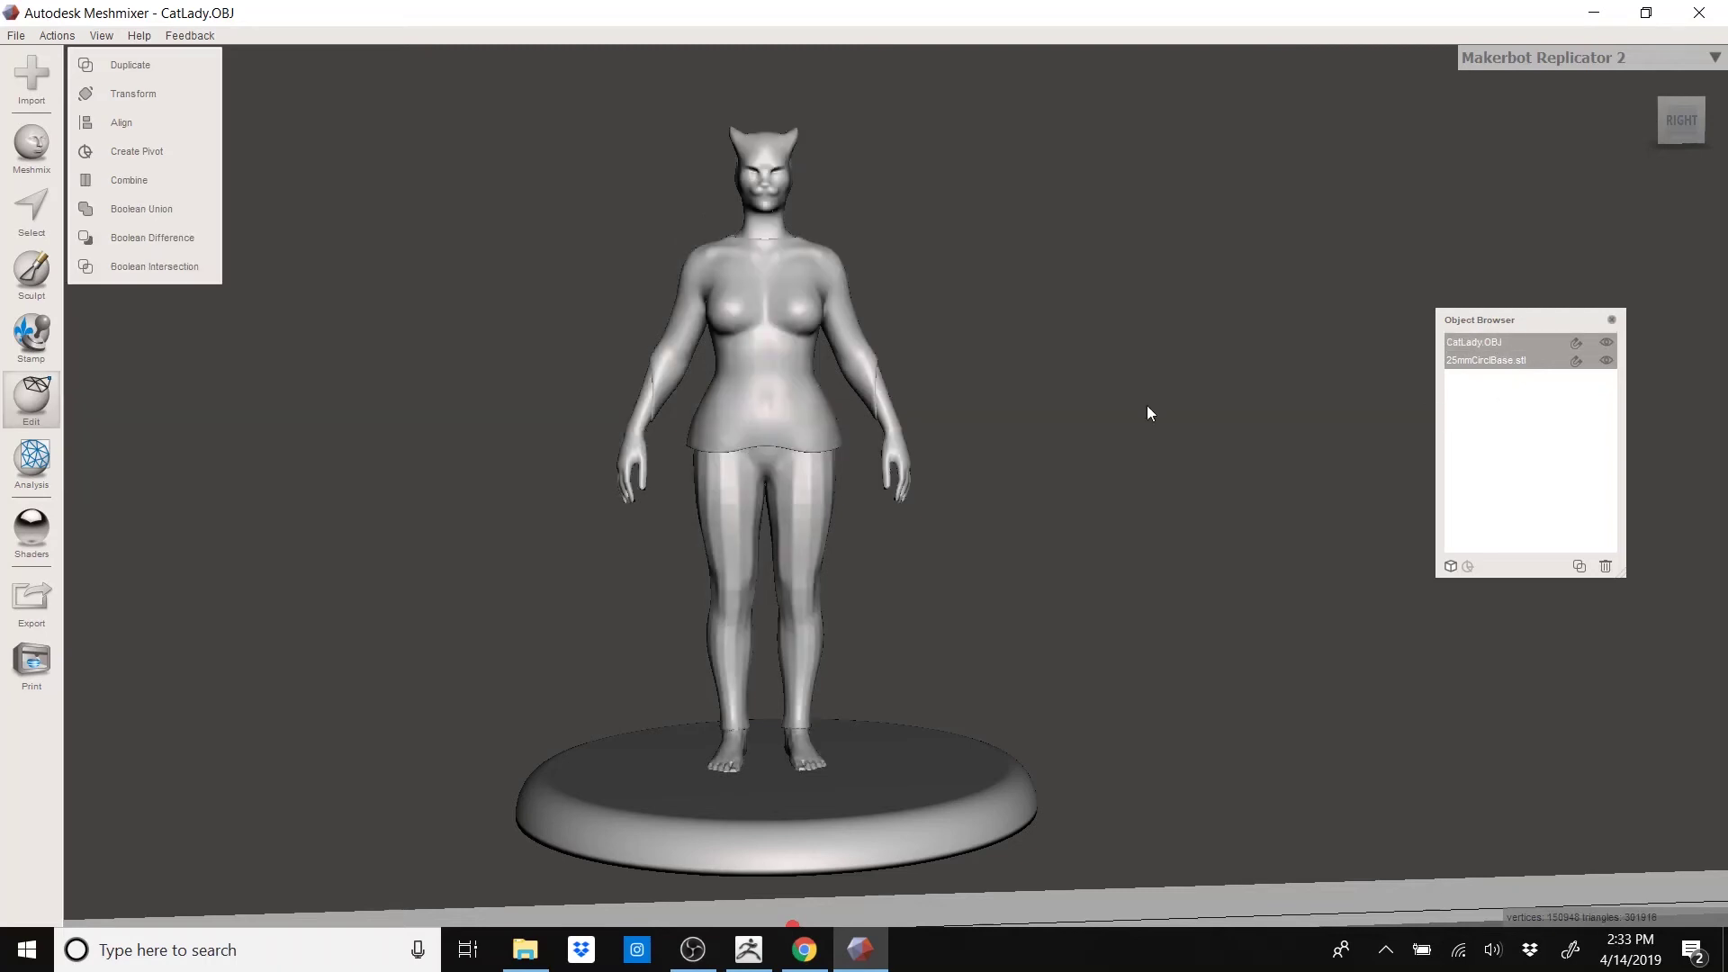
{"action": "left_click", "coordinate": [148, 179]}
{"action": "right_click_drag", "start_coordinate": [1036, 454], "coordinate": [1116, 450]}
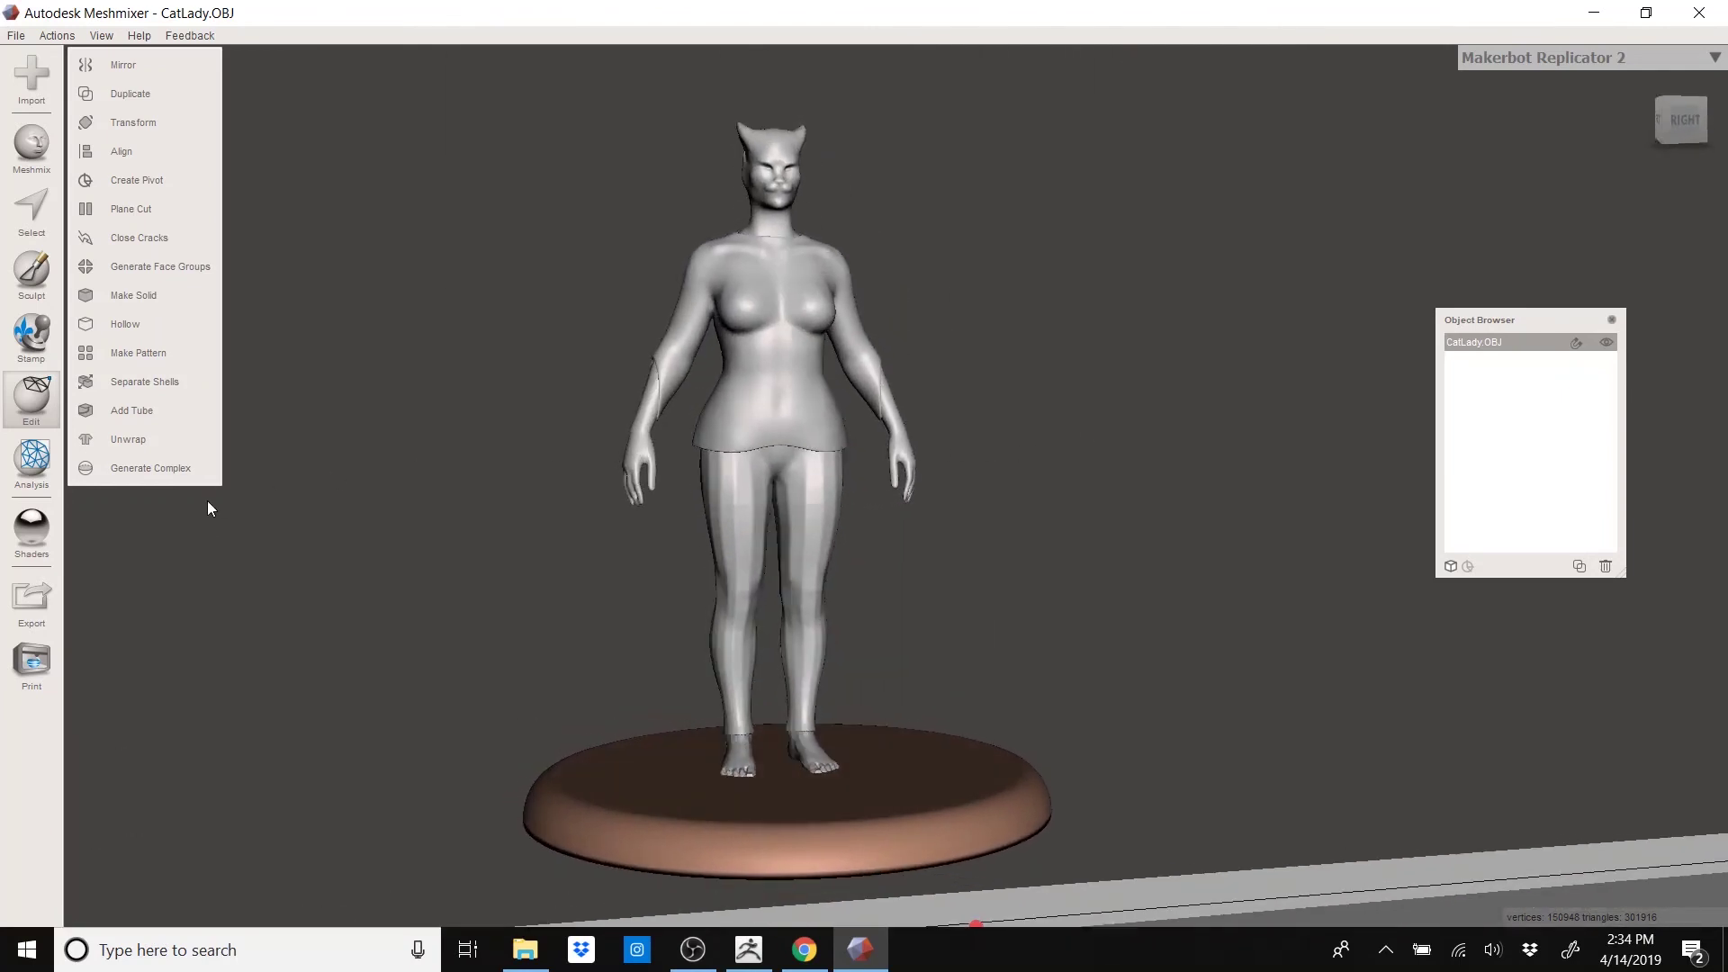
{"action": "left_click", "coordinate": [40, 601]}
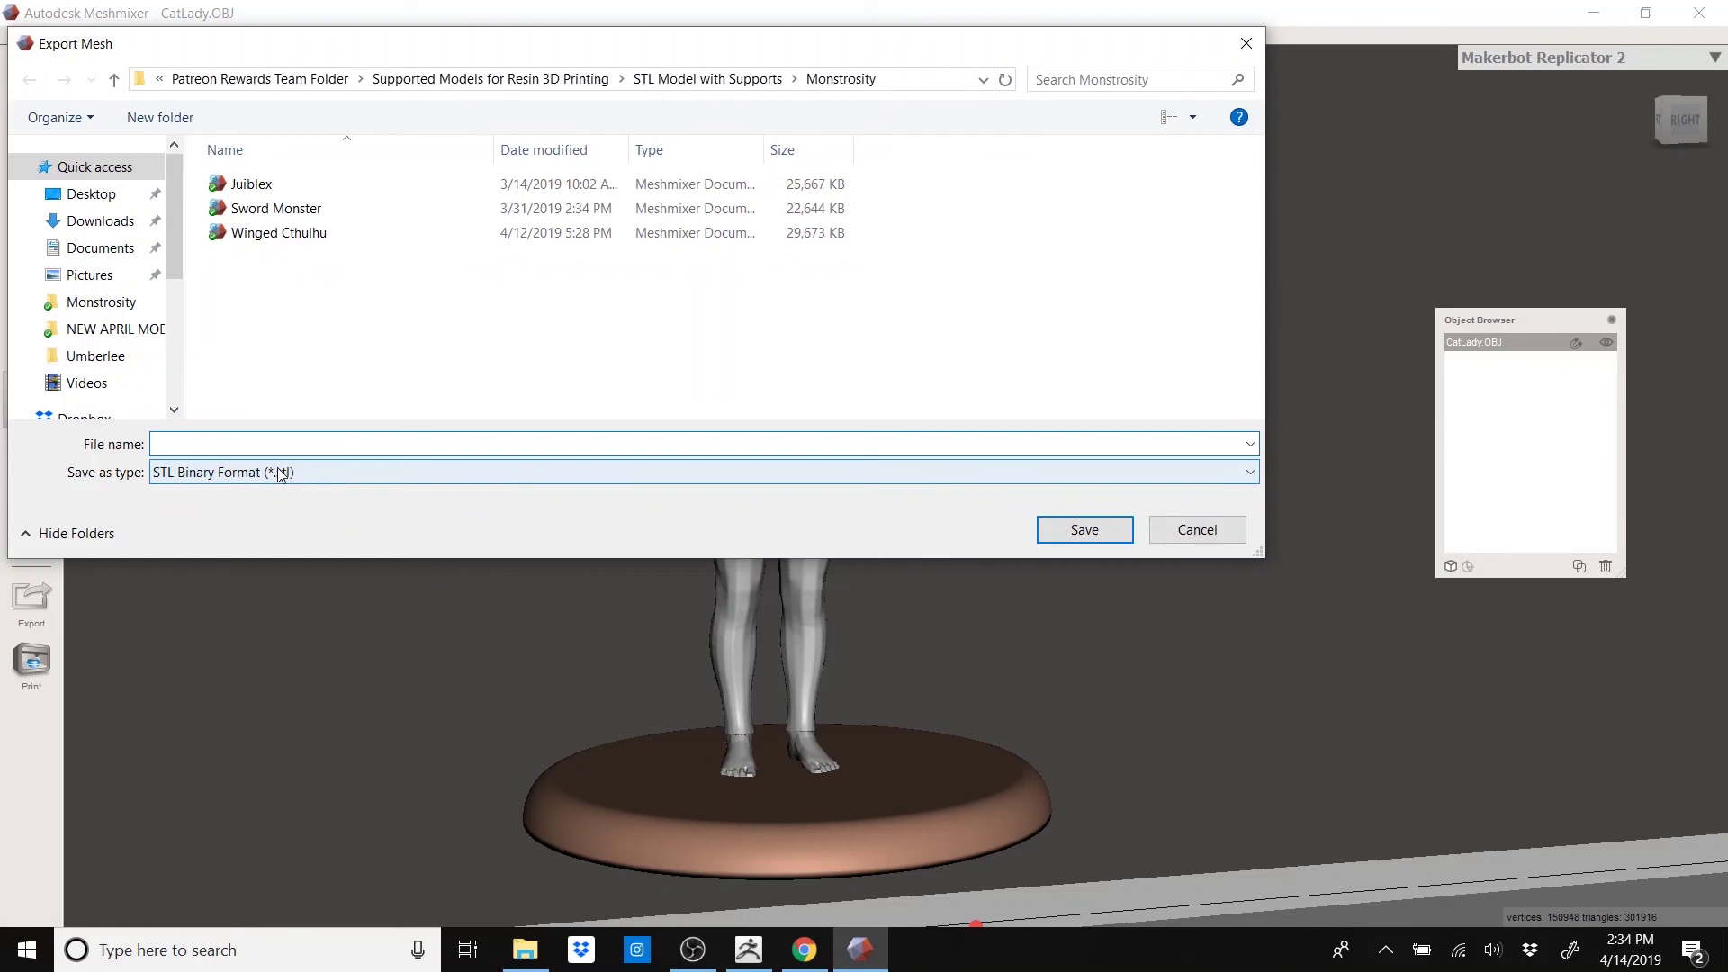
- Export the merged mesh as STL Binary to Downloads, named 'CatLadyPt1'
{"action": "left_click", "coordinate": [279, 474]}
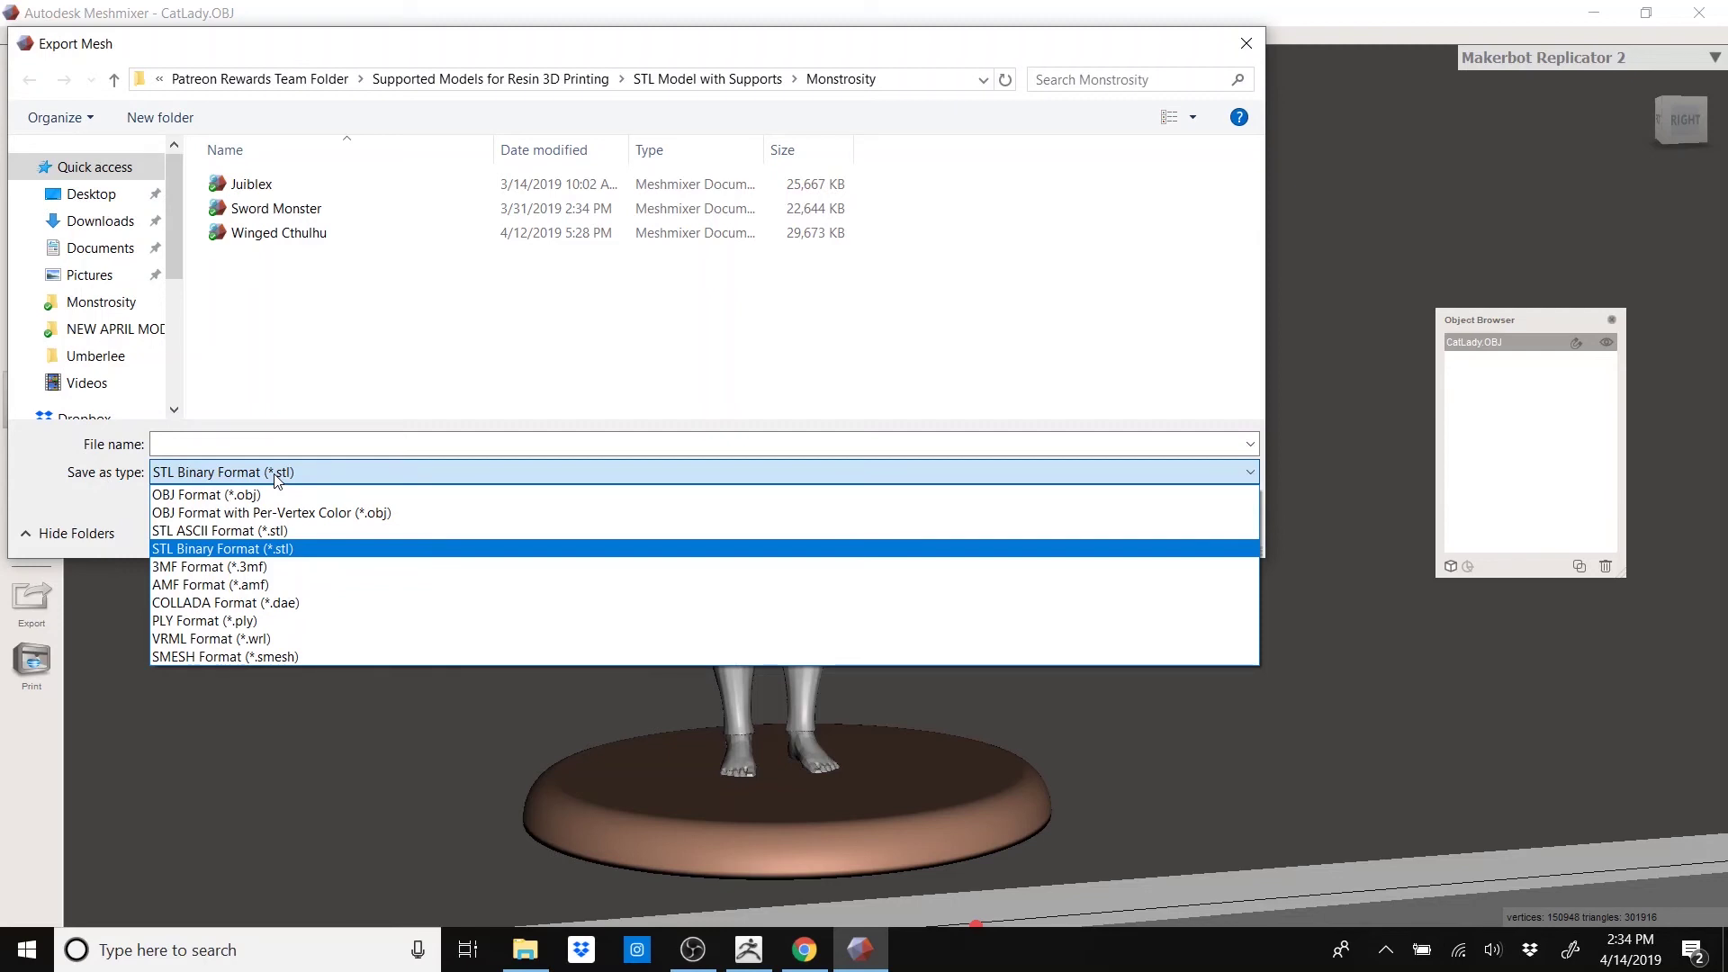
{"action": "left_click", "coordinate": [205, 551]}
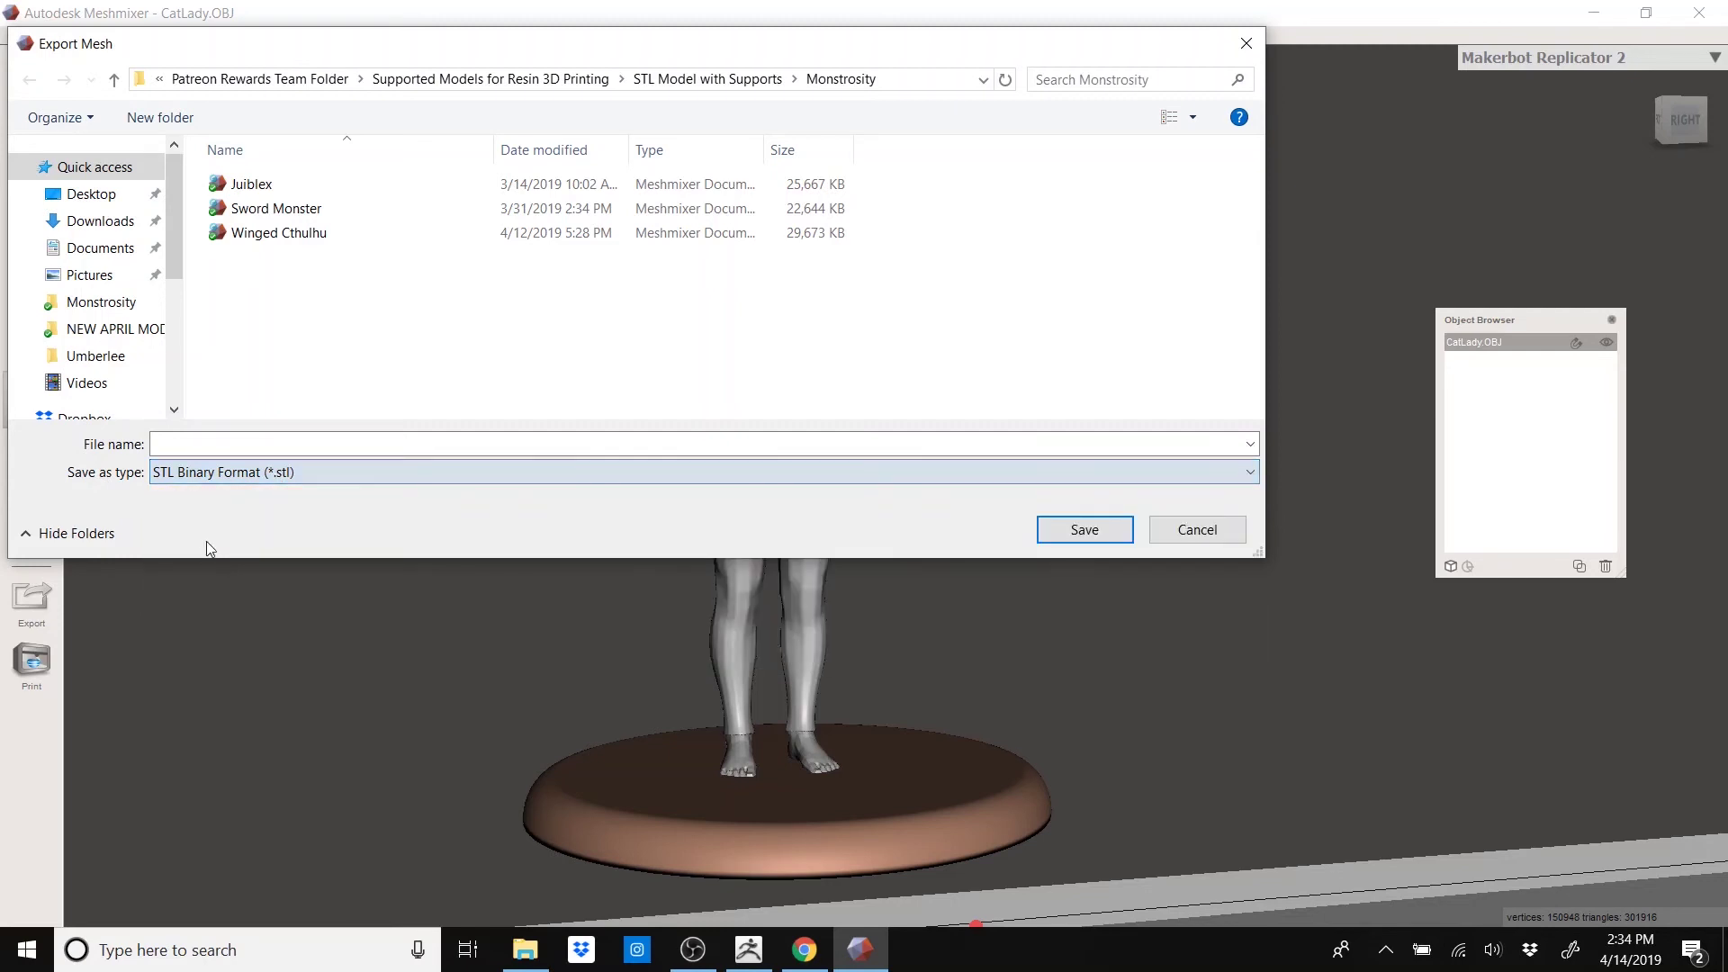
{"action": "left_click", "coordinate": [100, 220]}
{"action": "left_click", "coordinate": [302, 444]}
{"action": "type", "text": "C"}
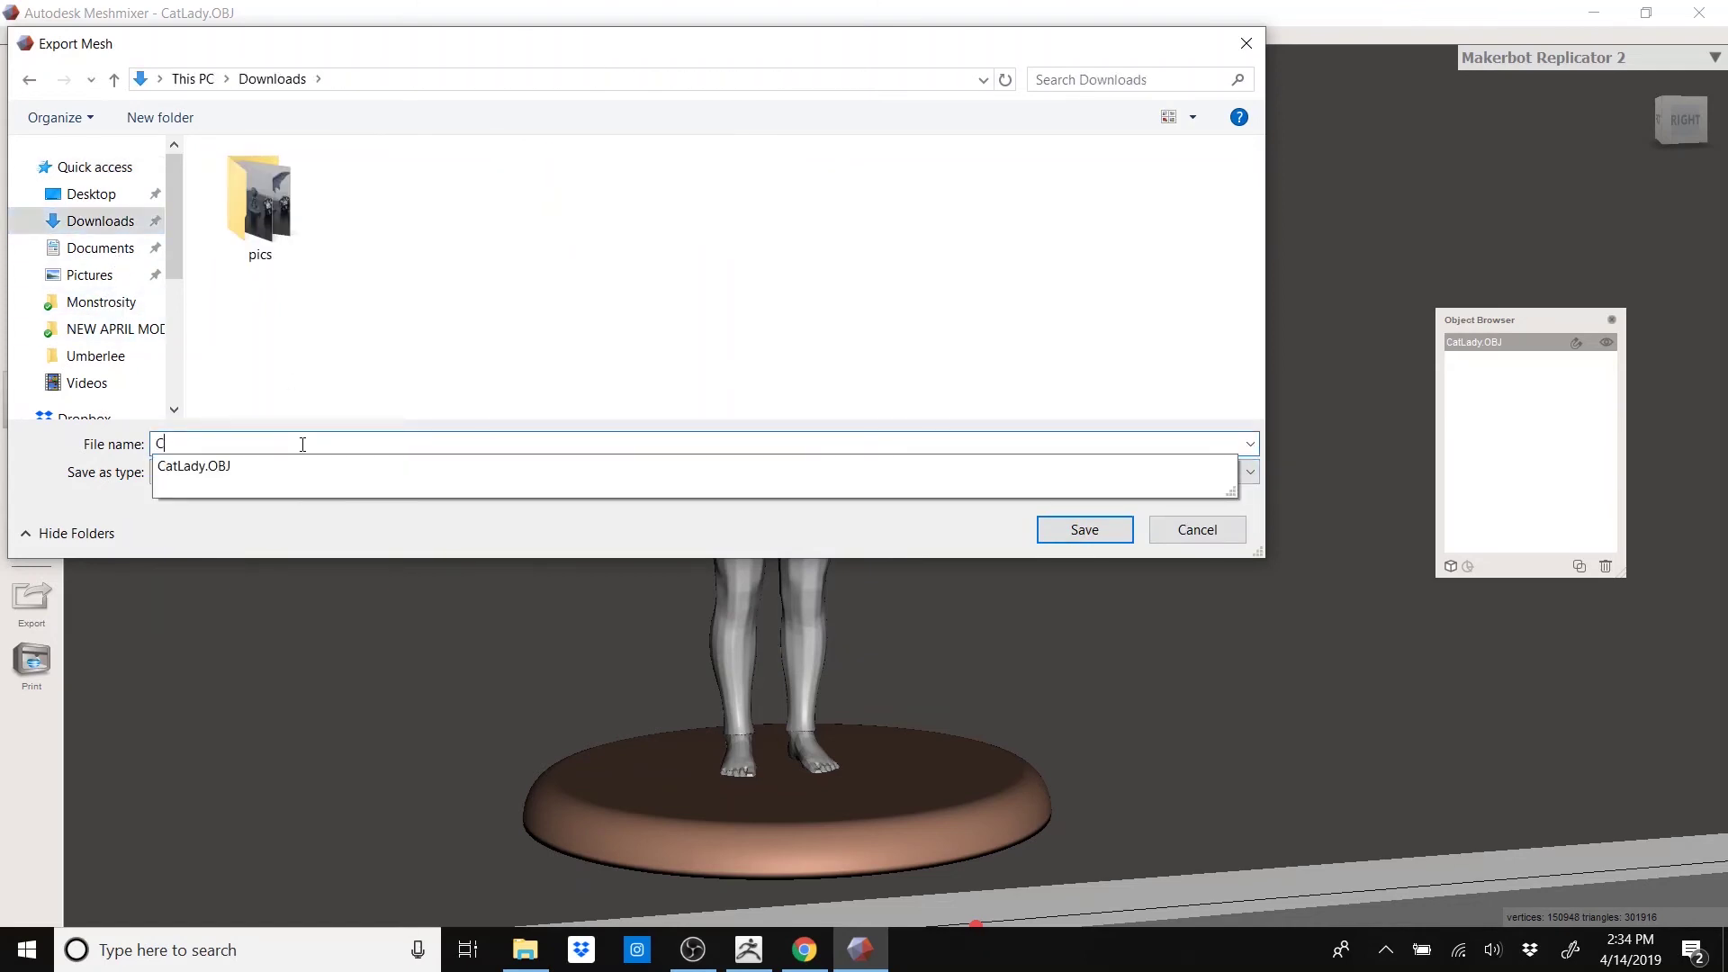
{"action": "type", "text": "atLadyPt1"}
{"action": "key", "text": "Return"}
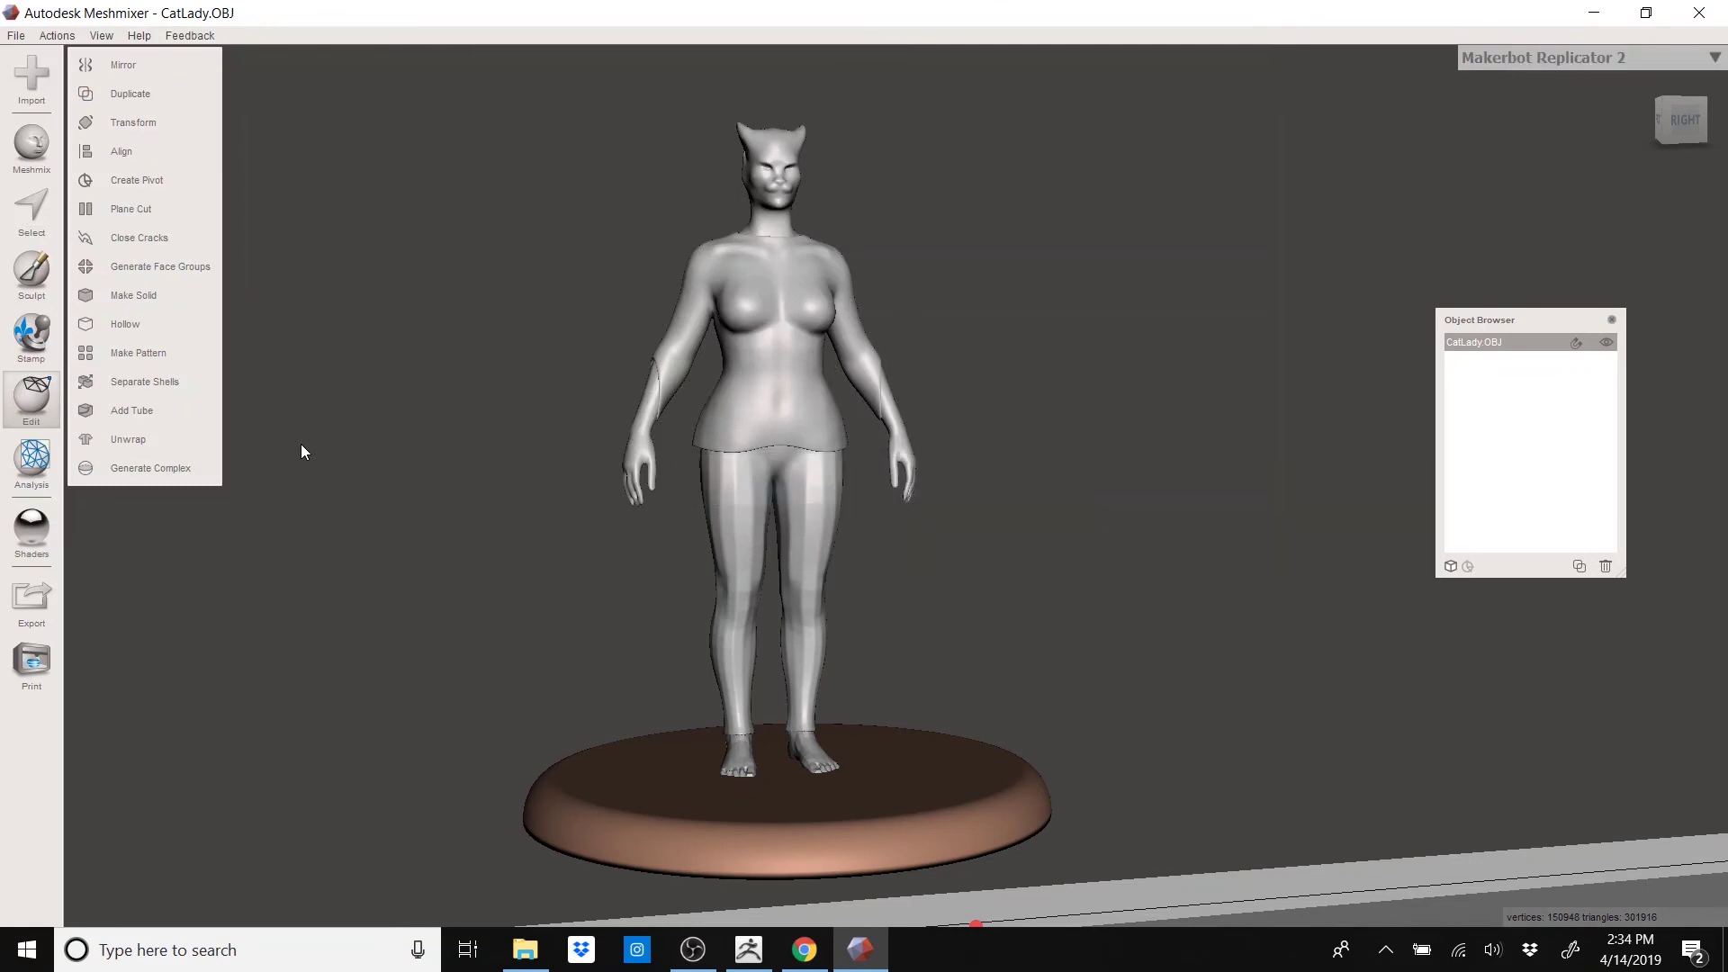
{"action": "right_click_drag", "start_coordinate": [343, 453], "coordinate": [322, 454]}
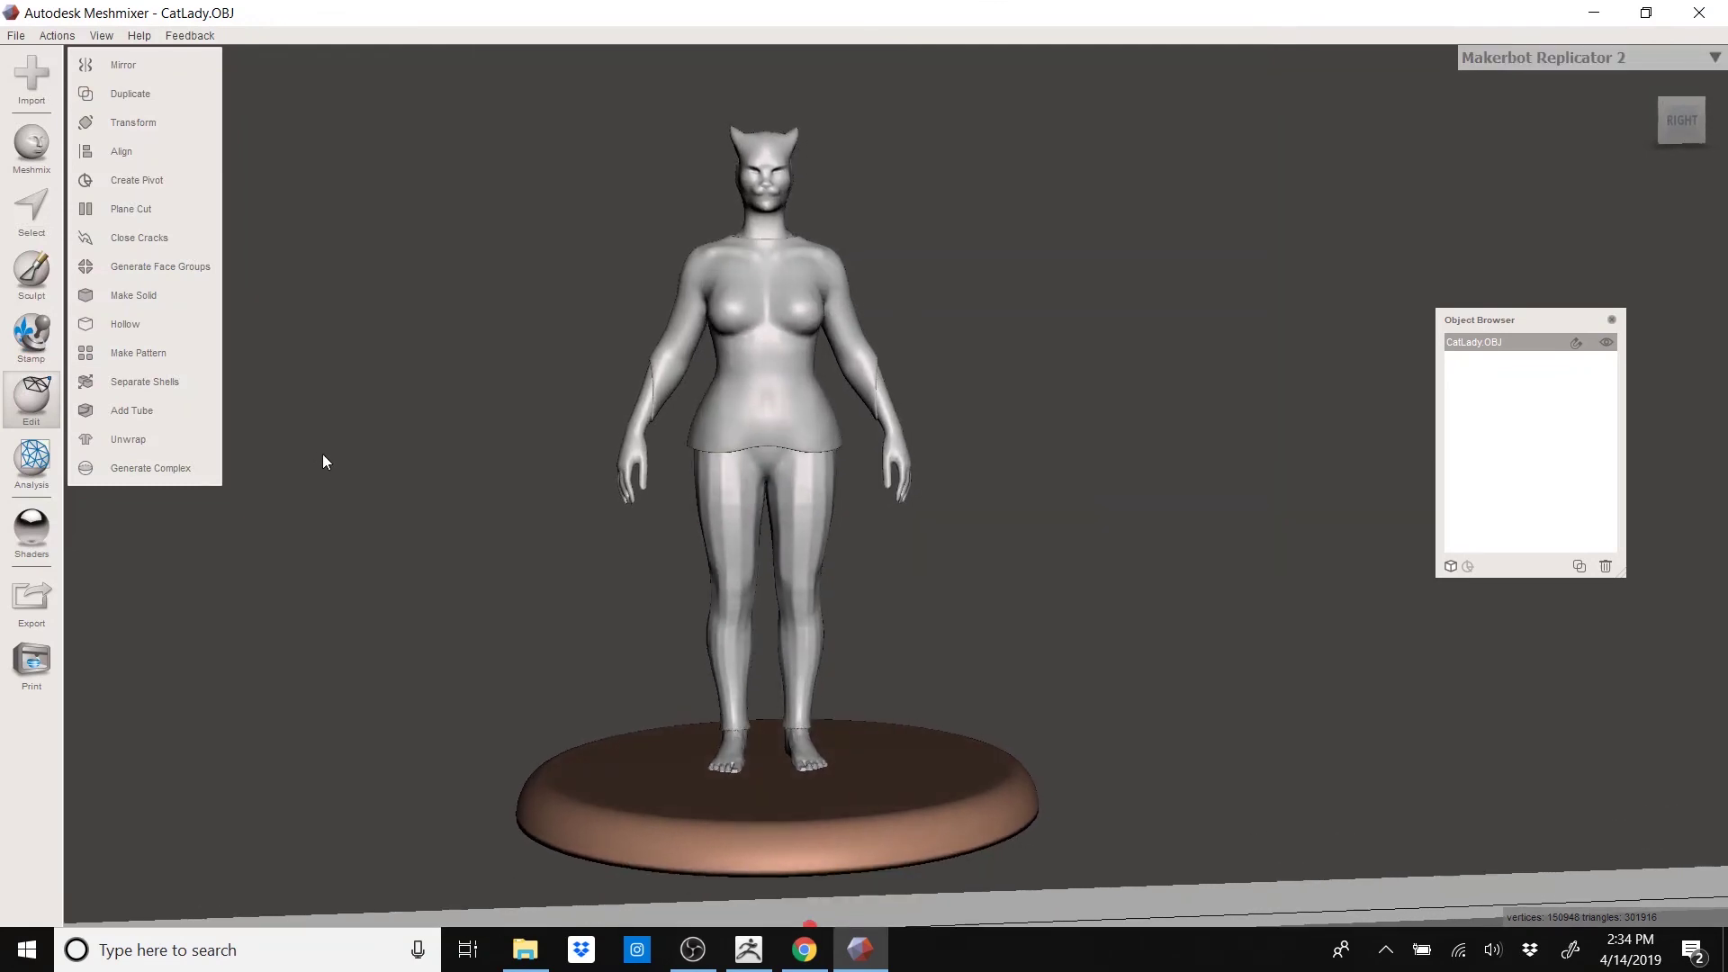